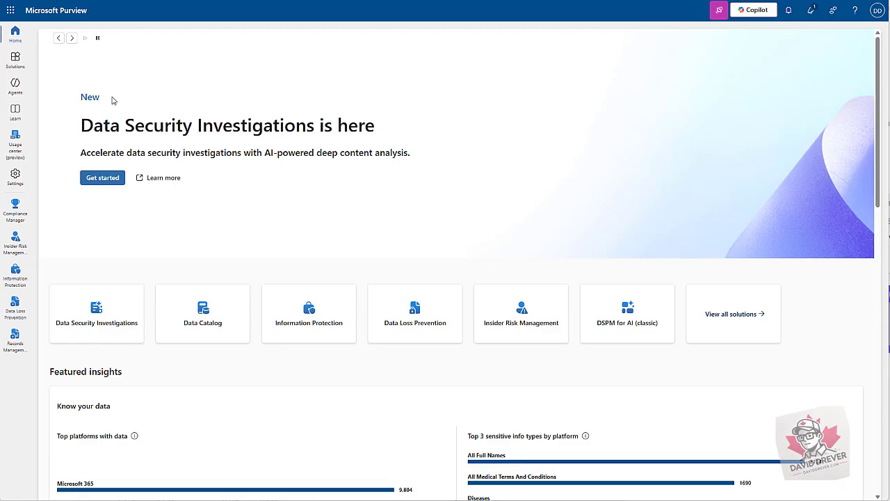
Step: Open the Data Loss Prevention policies and start a new policy covering Enterprise applications & devices
left_click(15, 60)
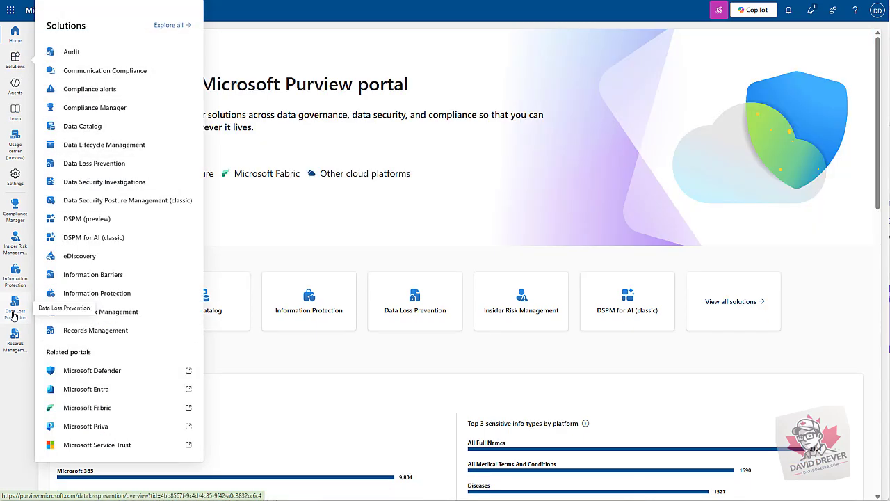
left_click(94, 165)
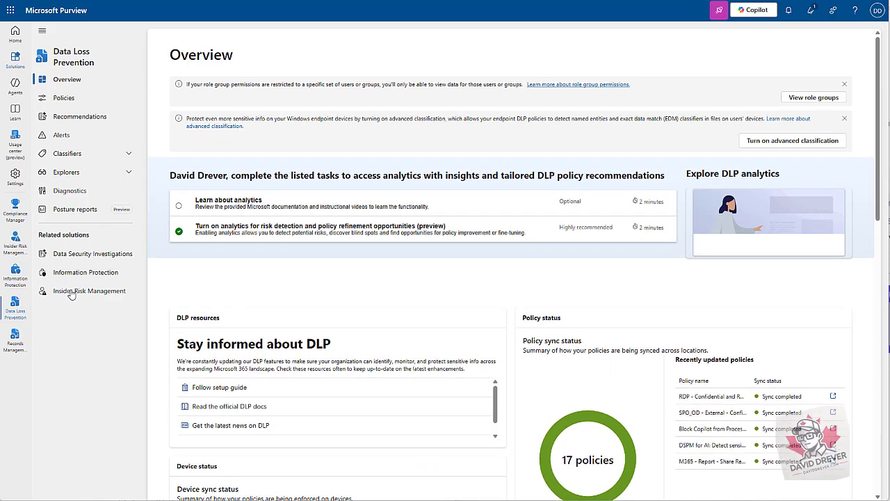
left_click(63, 99)
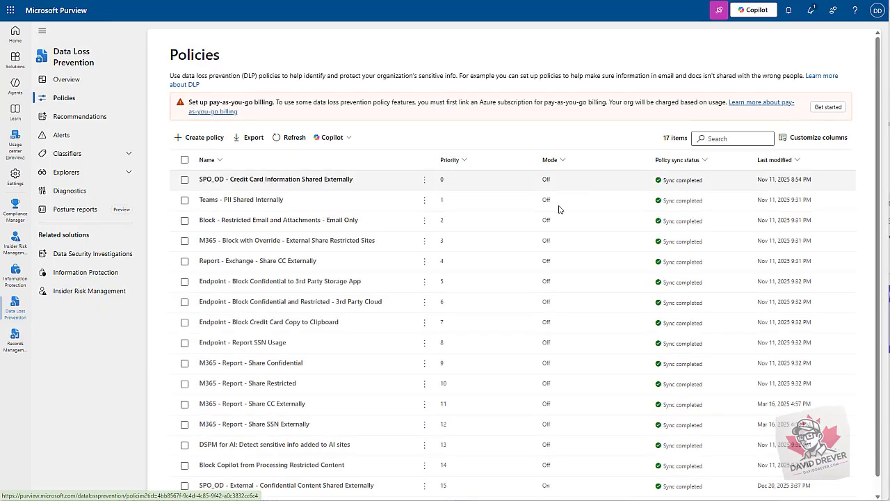
scroll(507, 313, "down", 1)
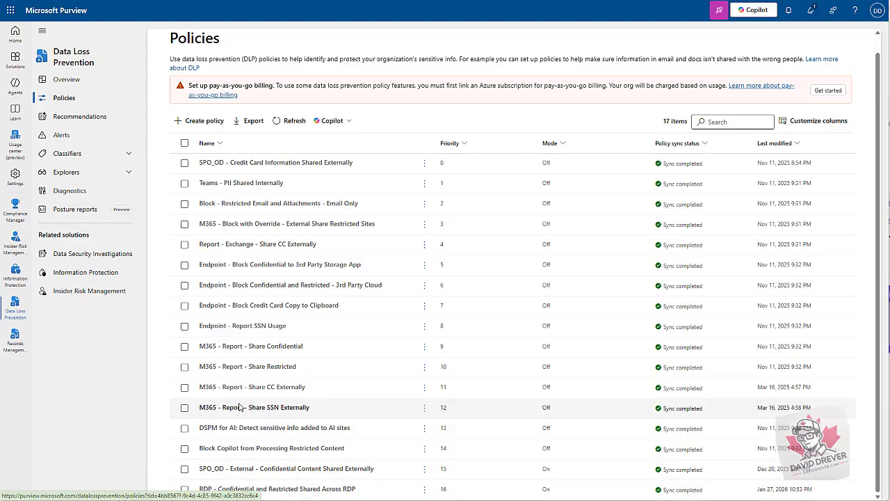
scroll(211, 280, "up", 1)
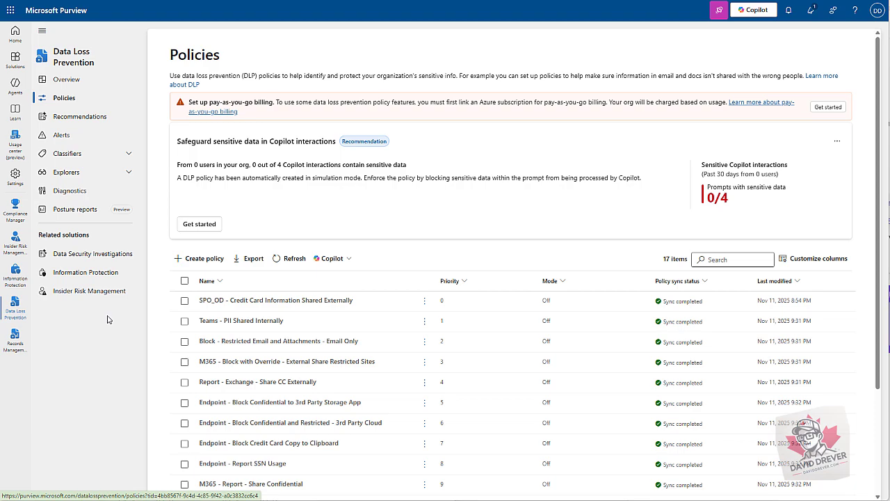
left_click(212, 259)
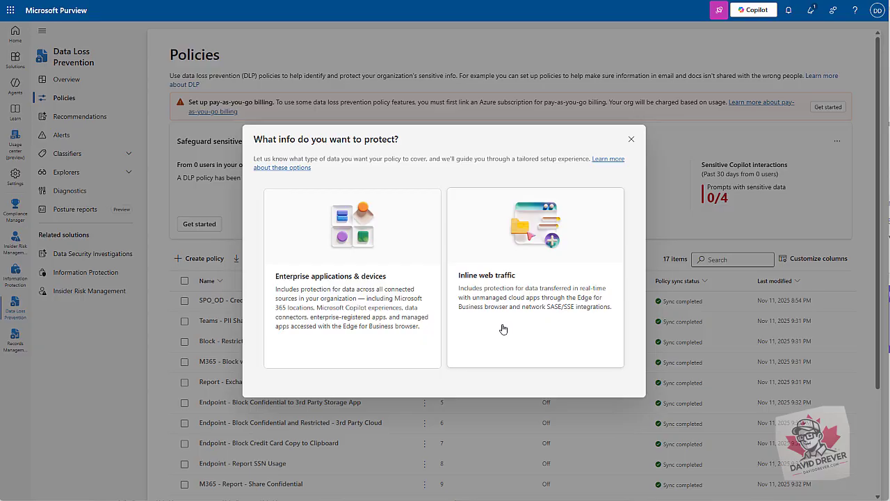
left_click(317, 310)
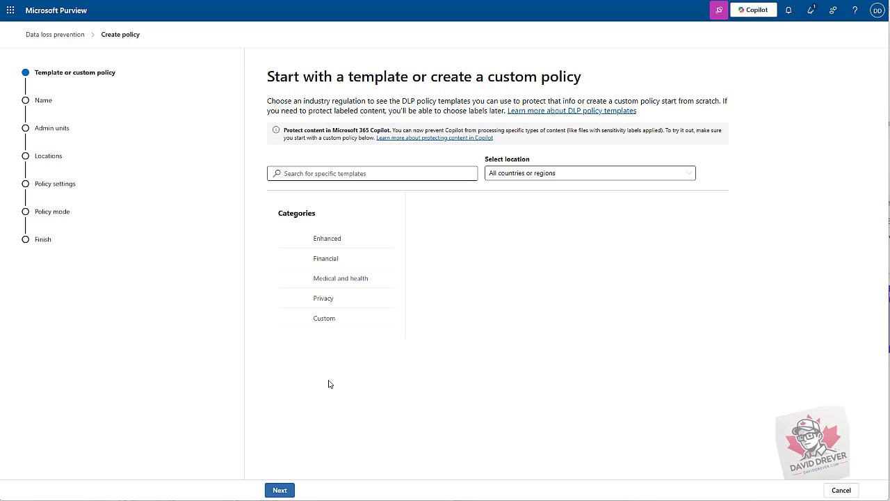
Step: Examine the Financial, Medical and health, and Privacy template categories, including the Canadian, Australian and French PII templates
left_click(315, 266)
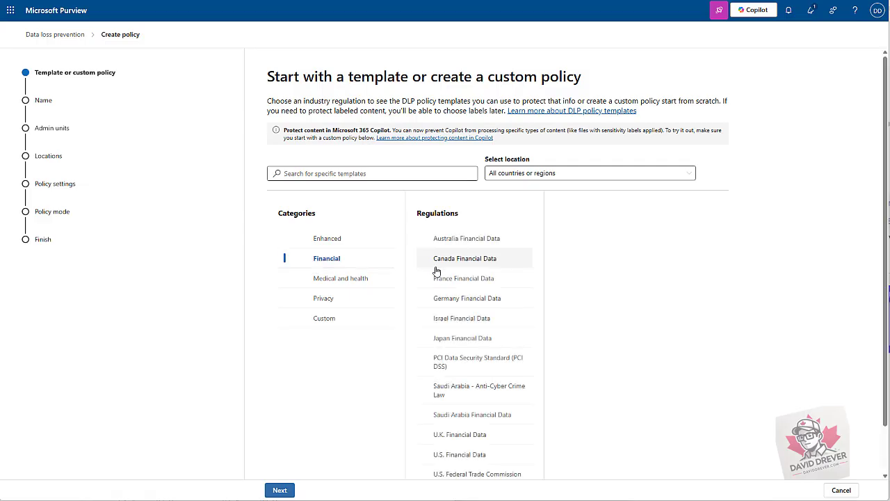
scroll(434, 271, "down", 1)
scroll(434, 274, "up", 1)
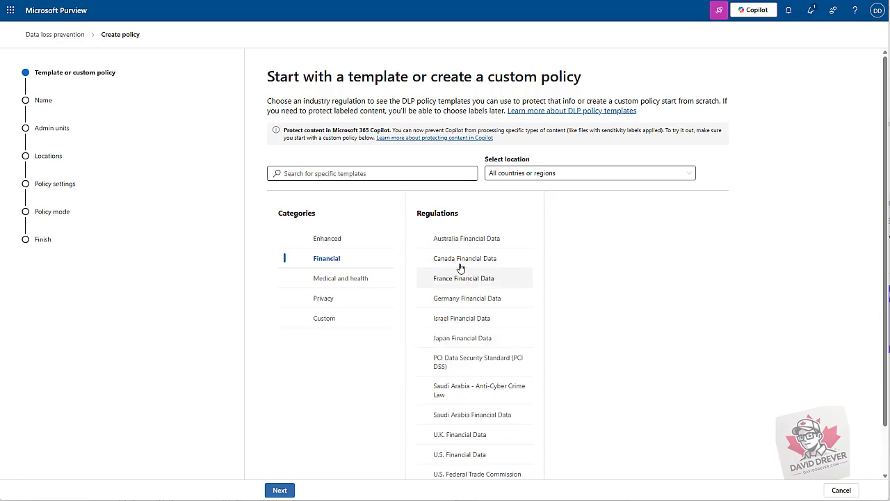
left_click(353, 284)
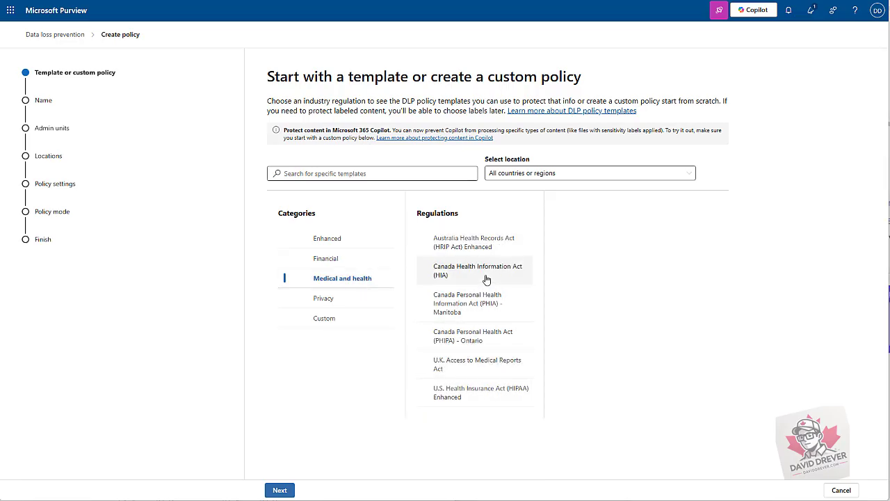
left_click(346, 300)
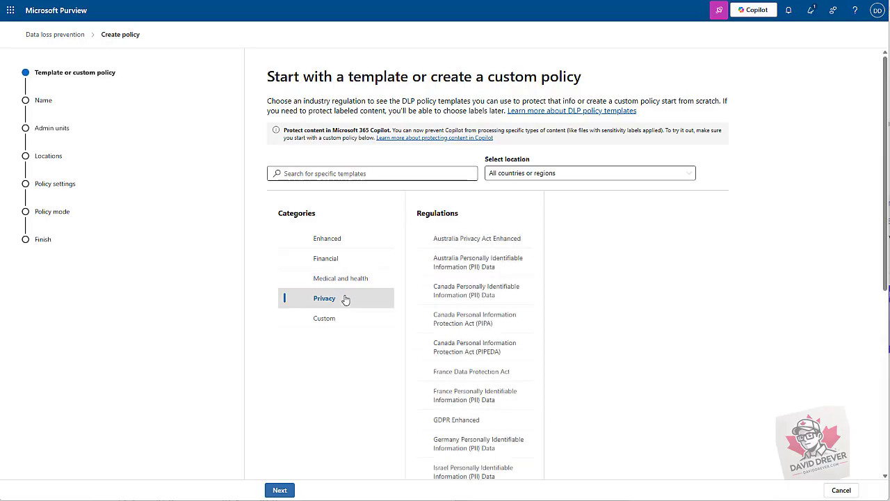
left_click(482, 291)
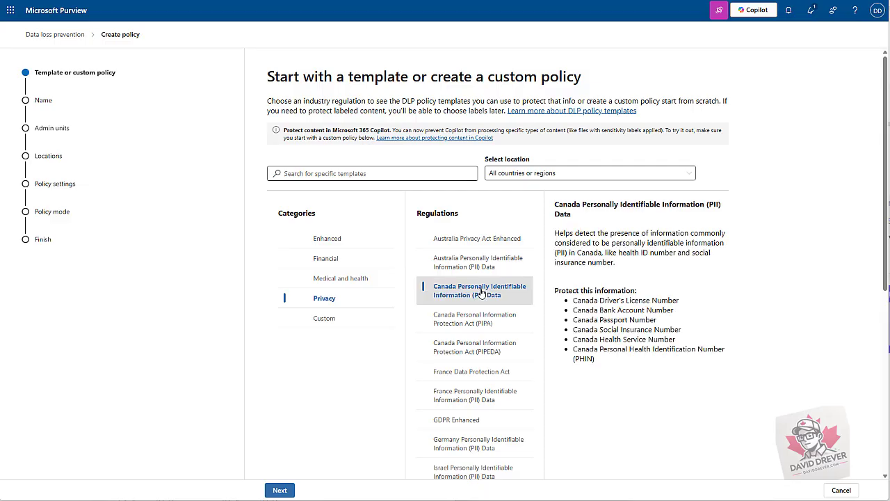
left_click(484, 270)
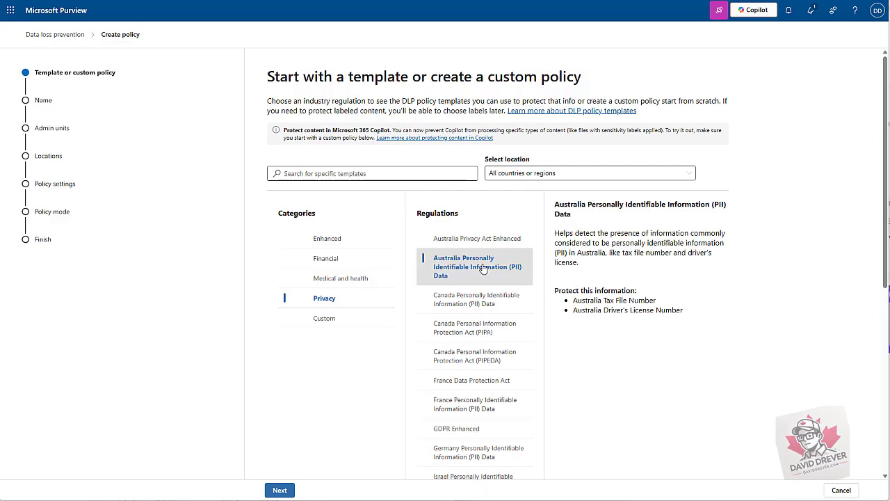
left_click(479, 356)
left_click(478, 391)
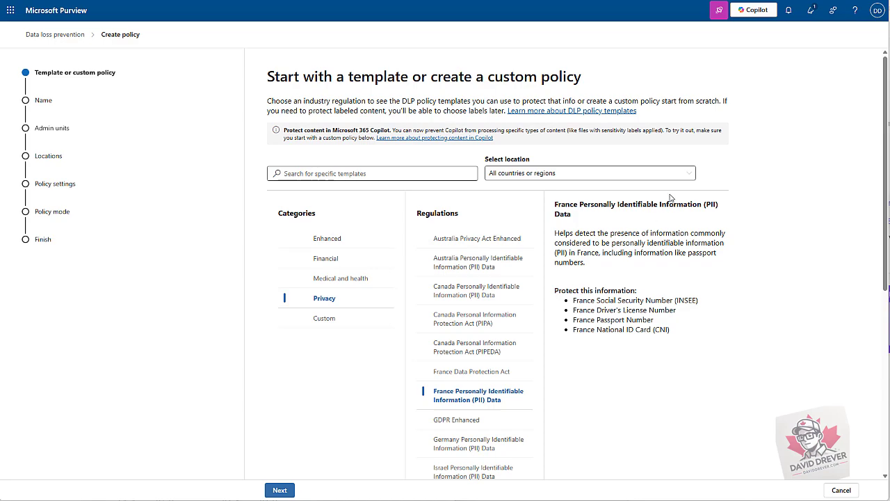
Step: Filter the templates to Canada, review the Privacy and Medical and health regulations, and restore the location to All countries or regions
left_click(641, 174)
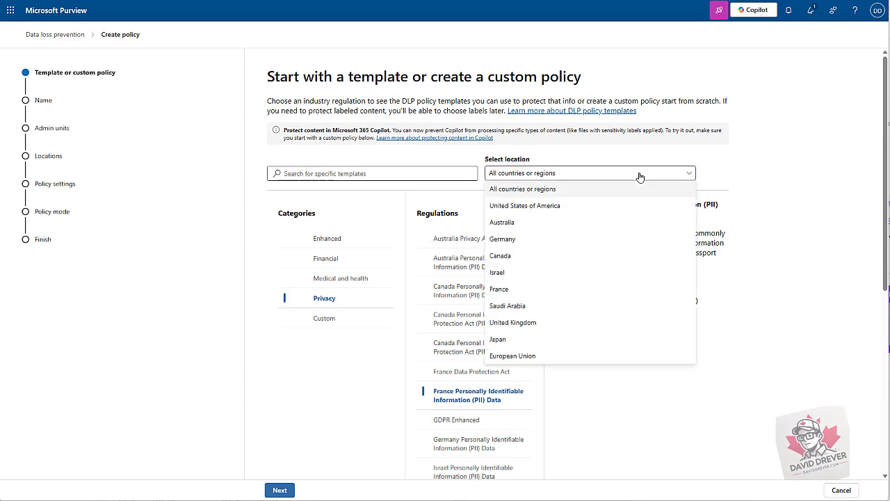
left_click(610, 256)
left_click(341, 282)
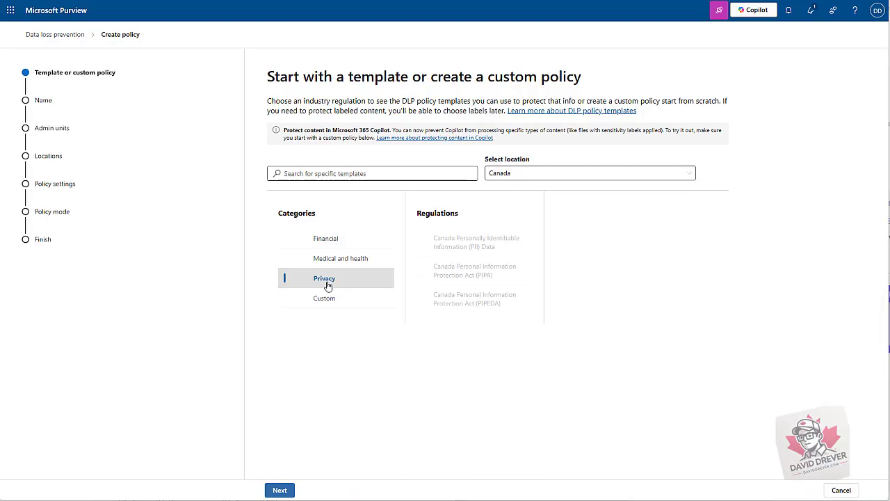
left_click(344, 258)
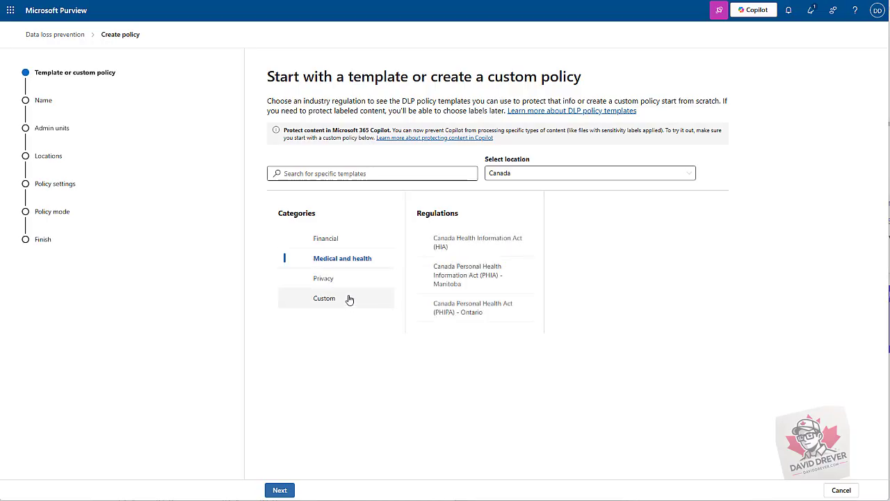
left_click(593, 175)
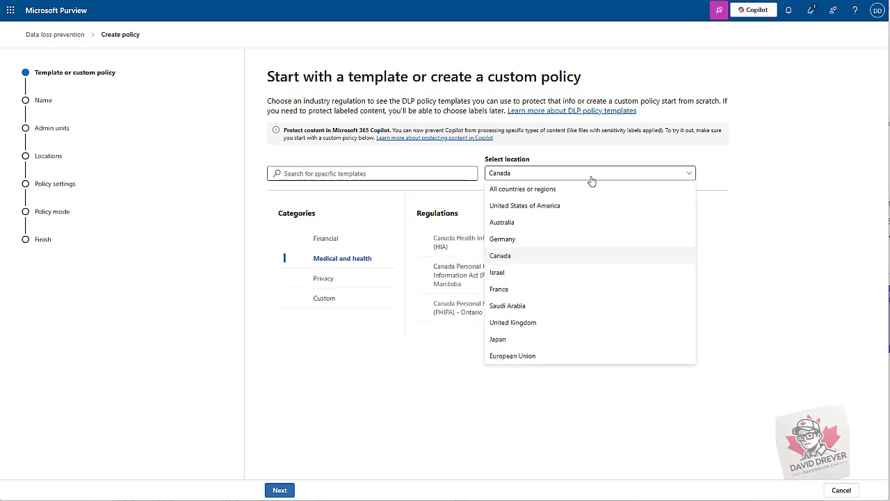
left_click(566, 190)
Step: Examine the Enhanced template category and the details of U.S. Patriot Act Enhanced
left_click(352, 242)
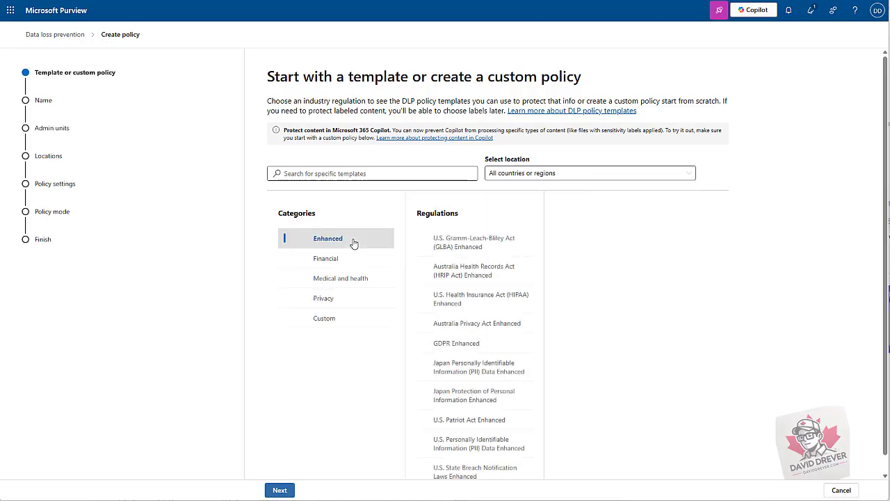
scroll(489, 259, "down", 1)
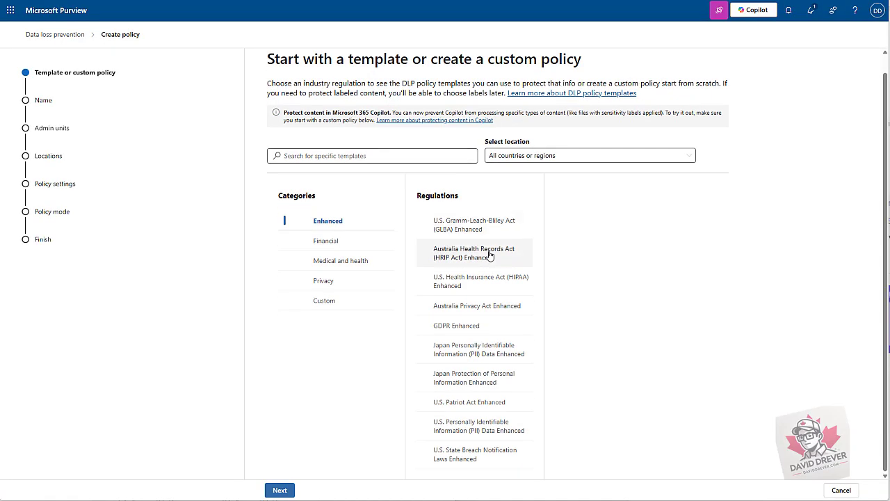
left_click(475, 401)
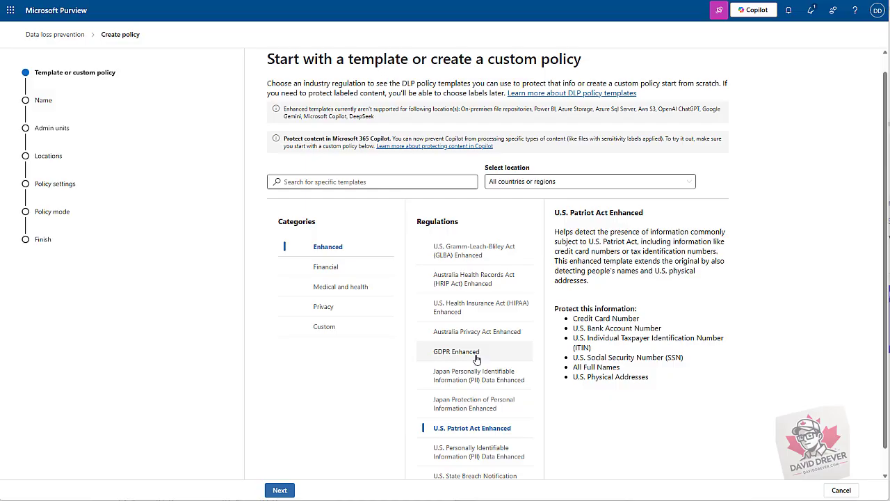
Step: Choose the Custom policy template from the Custom category and proceed to naming the policy
left_click(332, 333)
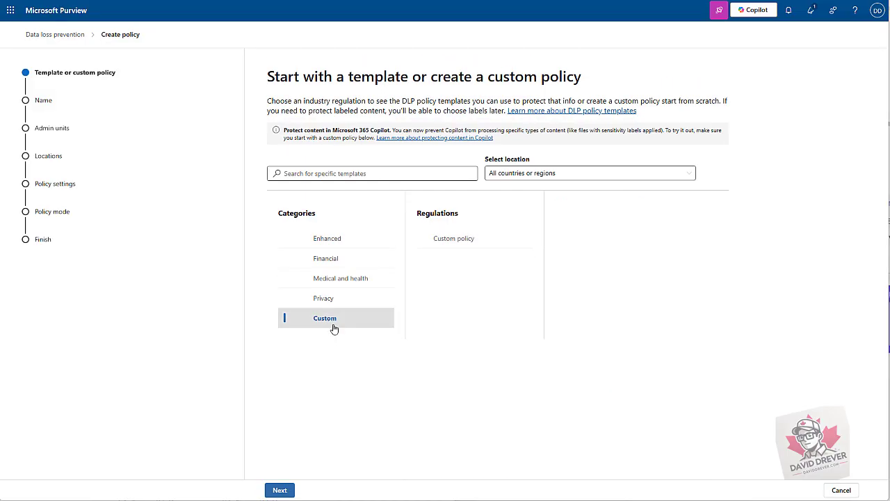
left_click(457, 246)
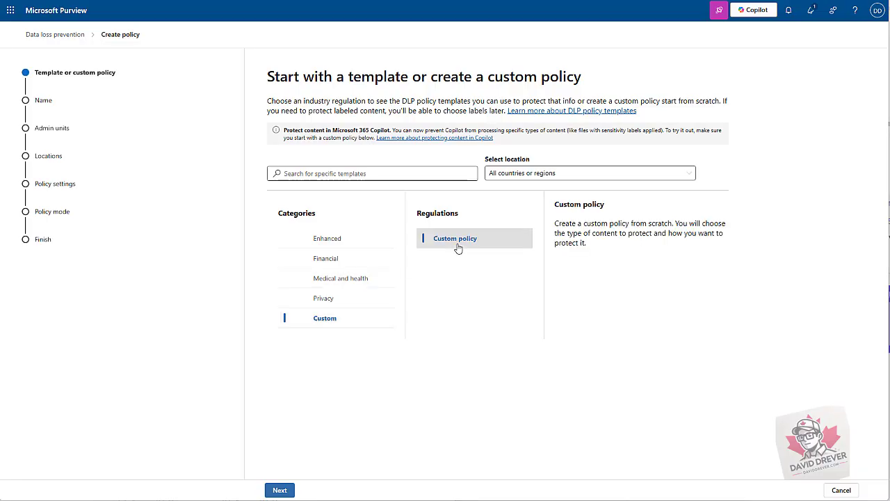
left_click(280, 490)
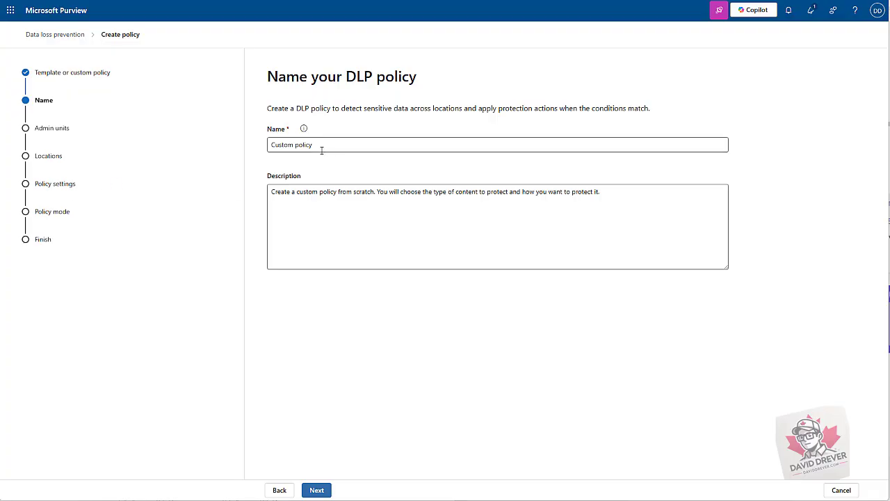
Step: Name the policy "Device - Confidential Content Copied to USB"
left_click_drag(321, 150, 253, 151)
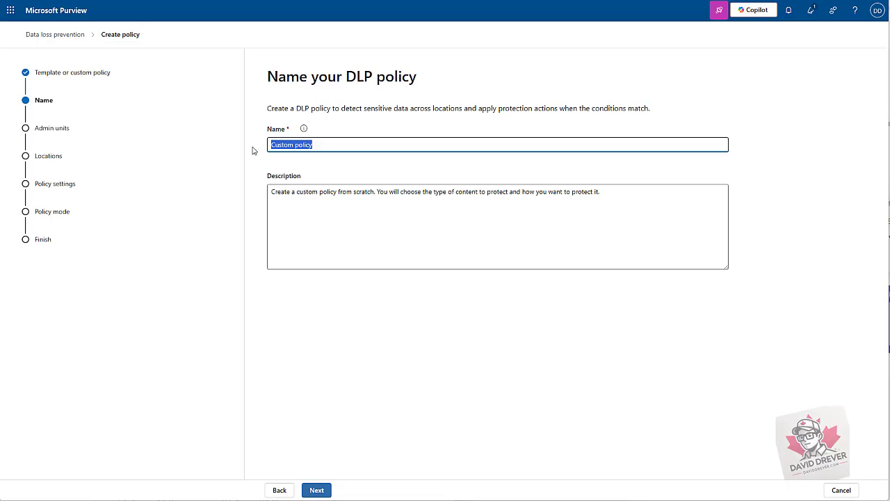
type("Device - Confidential Content Copied to USB")
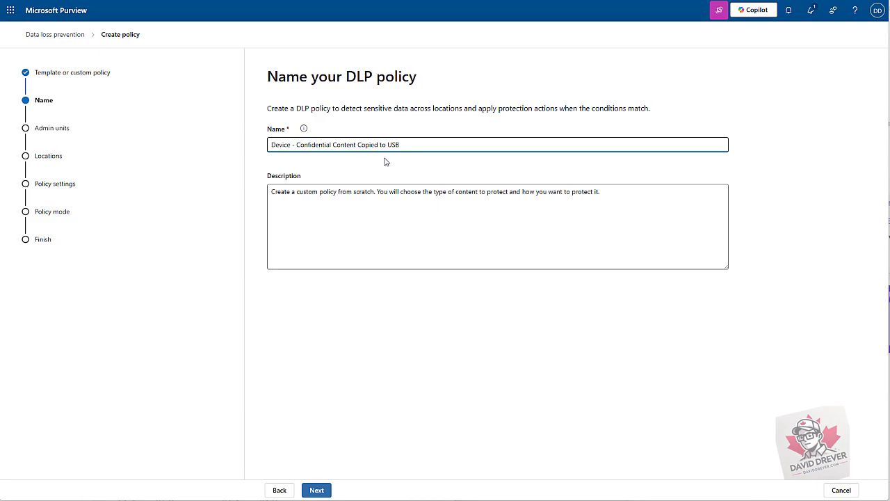
left_click_drag(272, 144, 292, 144)
left_click(341, 164)
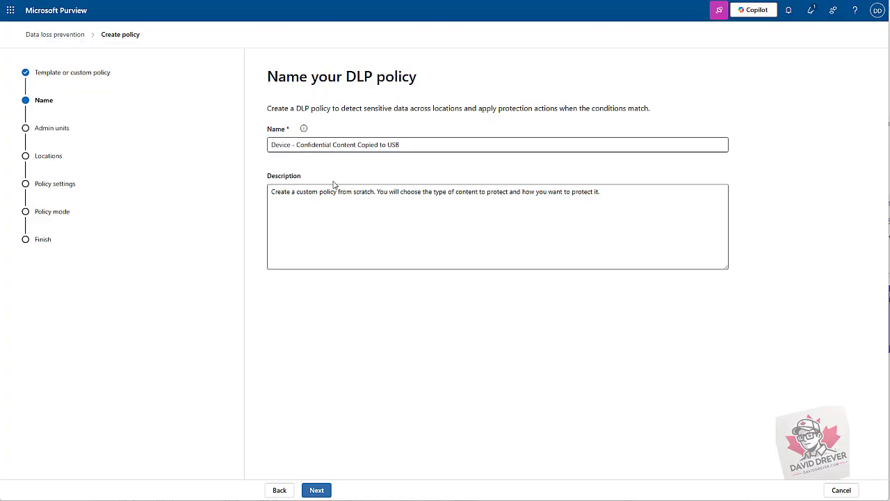
Step: Set the description to "Device - Confidential Content Copied to USB" and proceed to the locations with admin units left at Full directory
triple_click(333, 188)
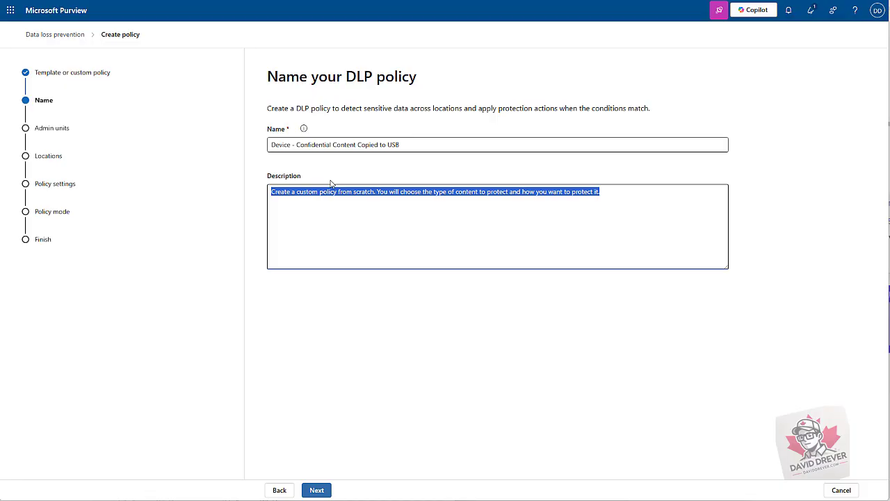
type("Device - Confidential Content Copied to USB")
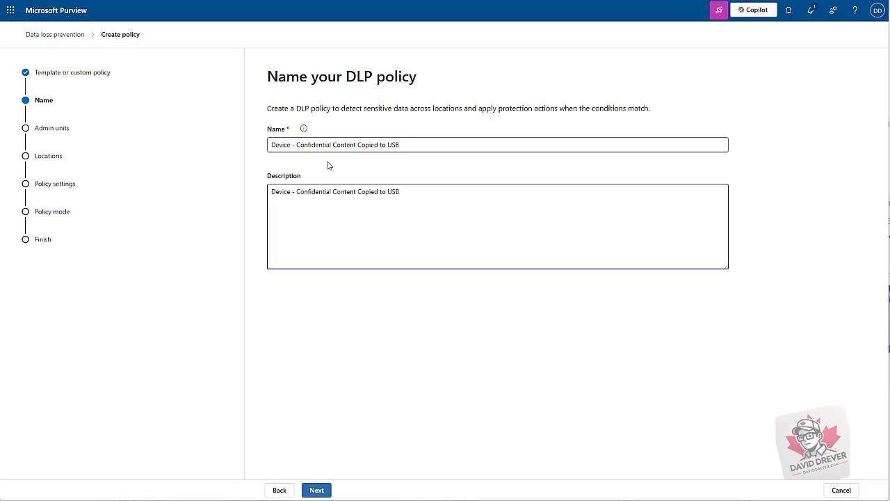
left_click(318, 491)
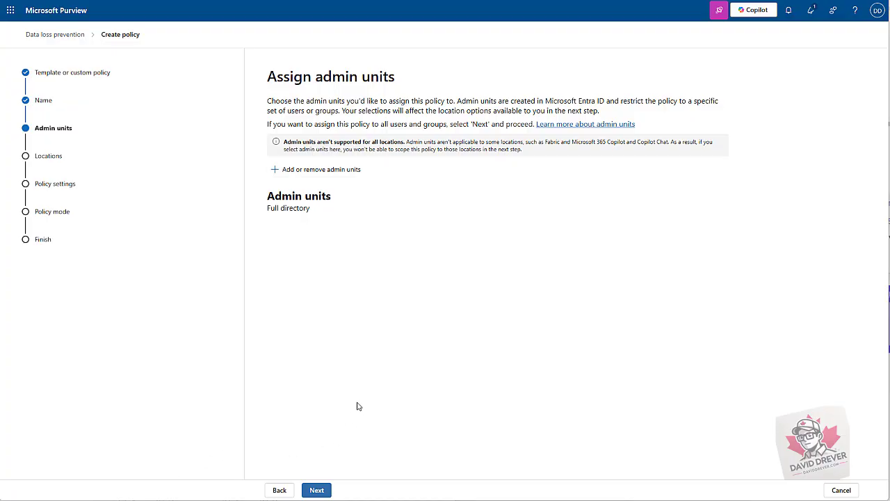
left_click(320, 490)
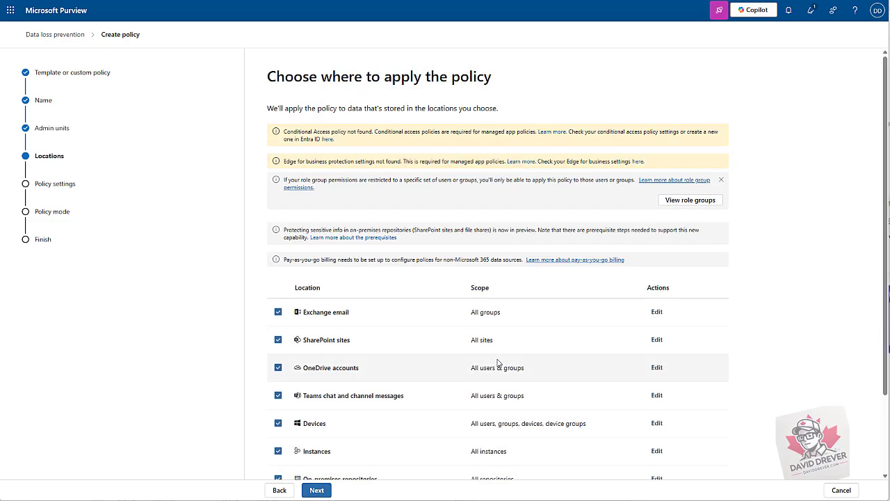
Step: Turn off all the preselected policy locations and enable only Devices
scroll(499, 362, "down", 2)
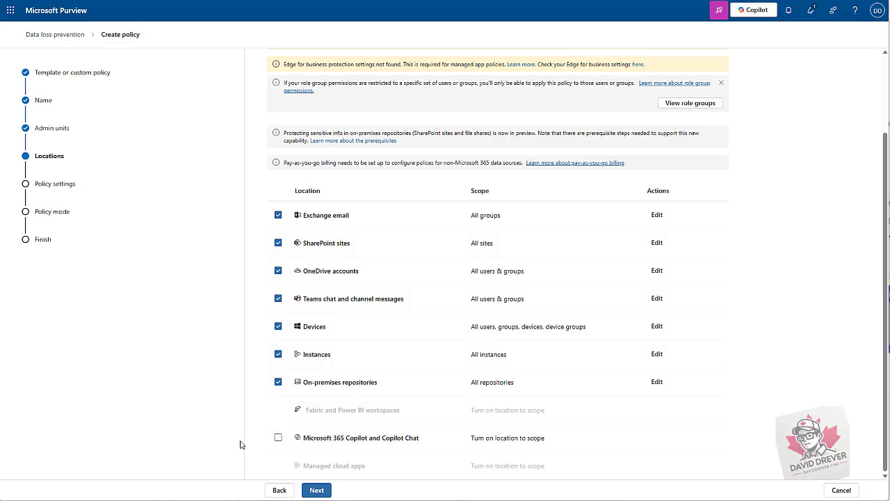
left_click(278, 438)
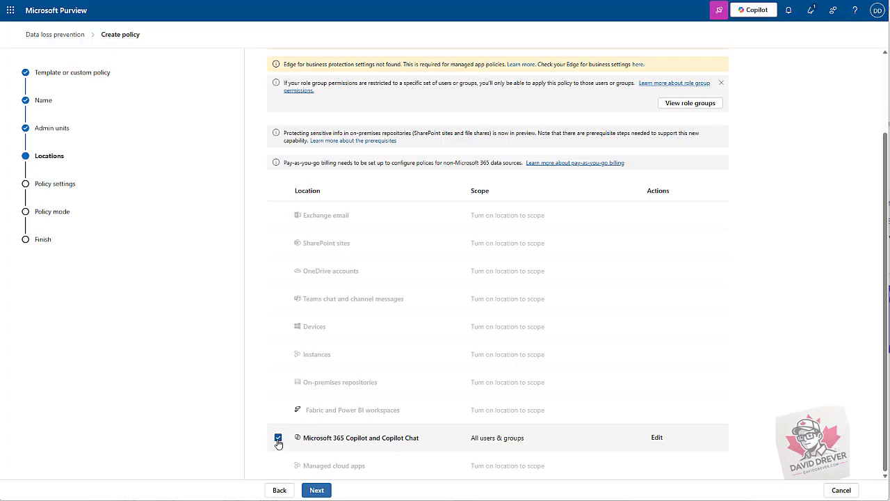
left_click(279, 439)
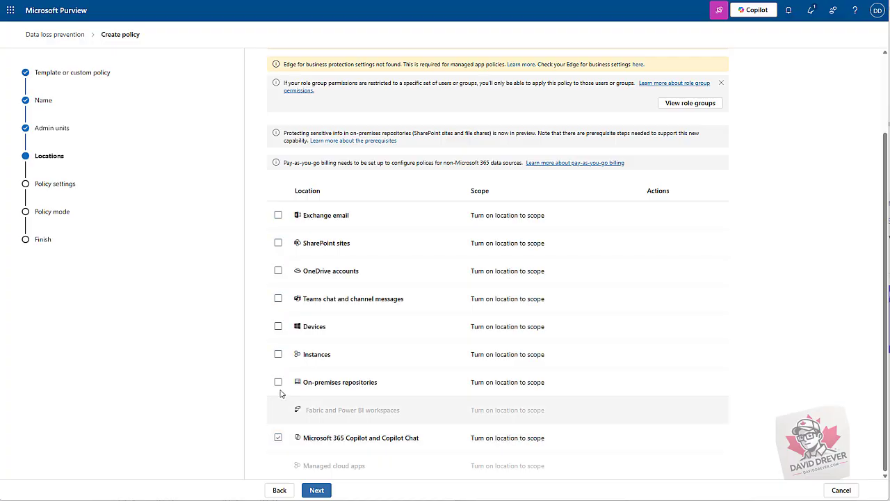
left_click(278, 327)
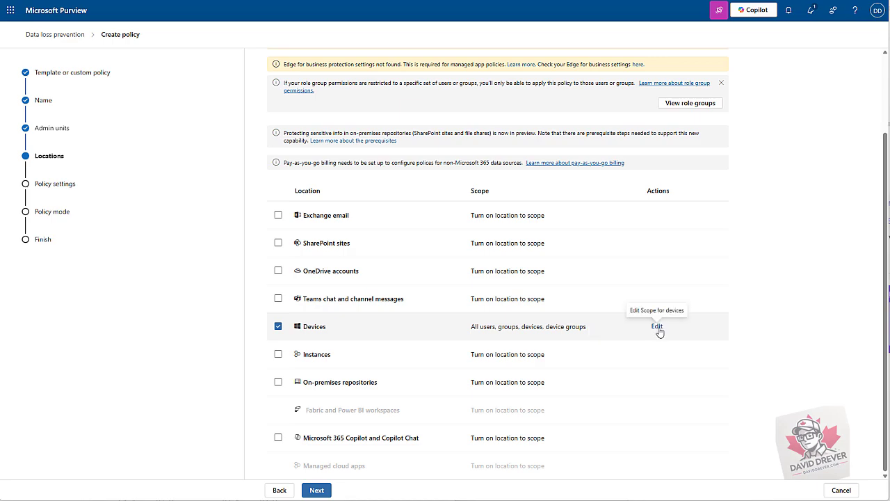
Step: Examine the include and exclude options for users, groups, devices and device groups in the Devices location scope, discarding any changes
left_click(657, 327)
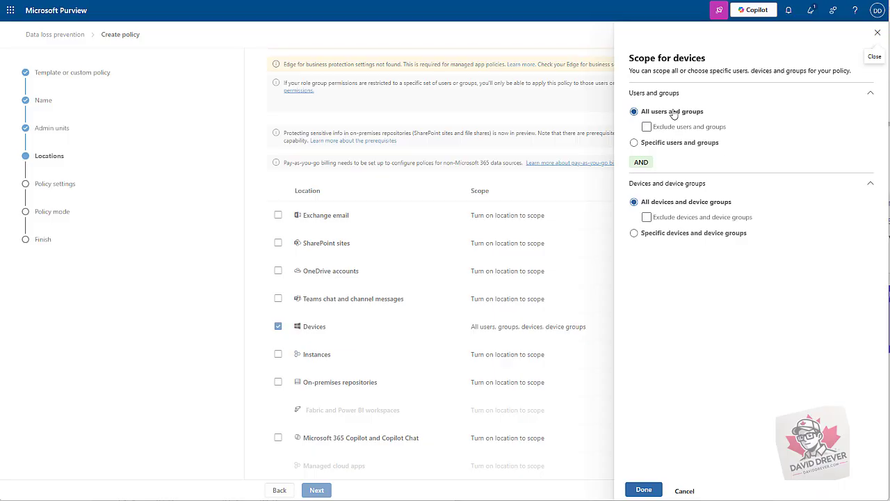
left_click(679, 142)
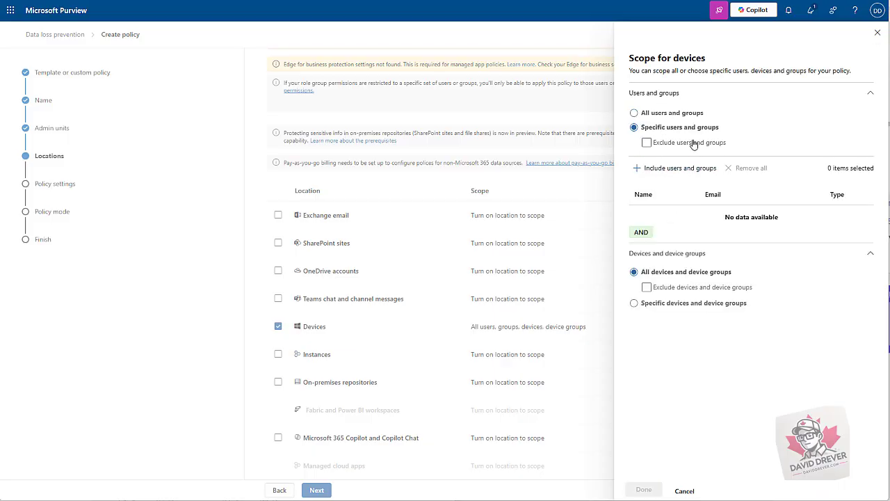
left_click(694, 143)
left_click(694, 143)
left_click(683, 115)
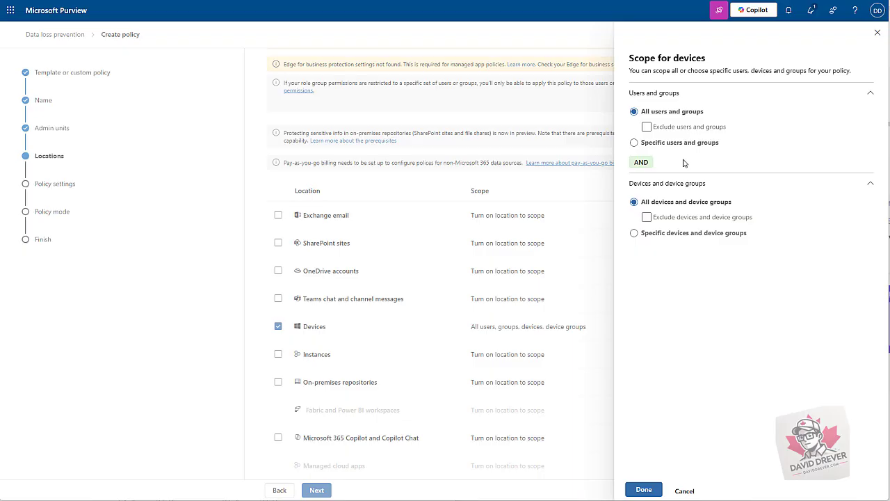
left_click(719, 221)
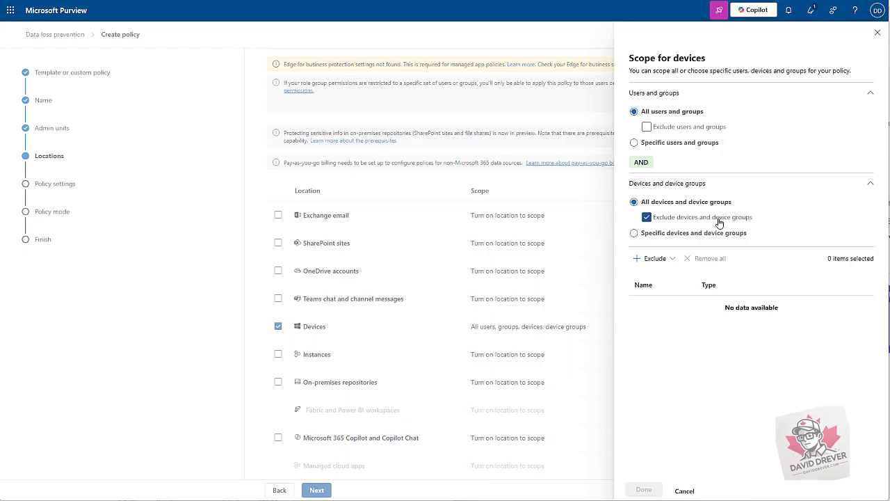
left_click(718, 221)
left_click(707, 237)
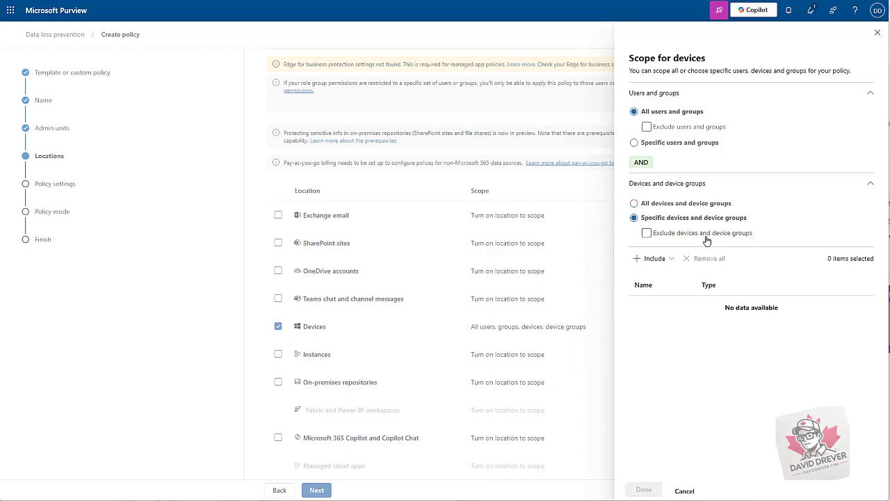
left_click(707, 237)
left_click(707, 236)
left_click(695, 203)
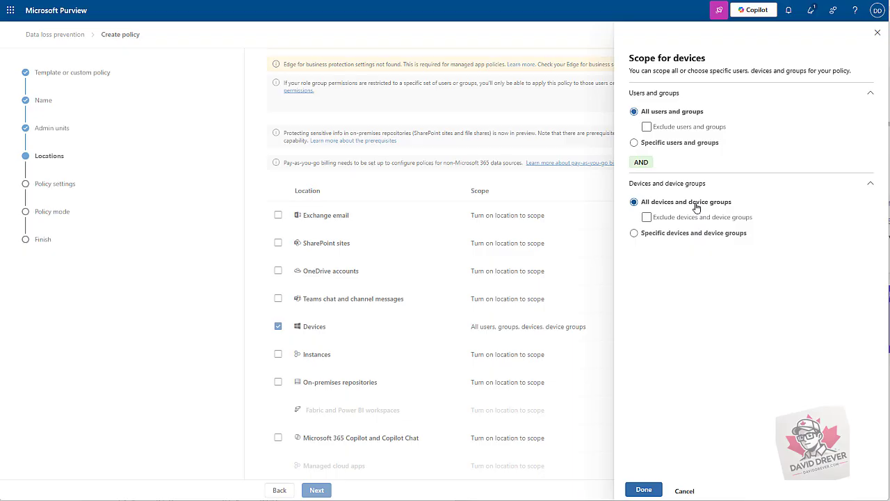
left_click(683, 490)
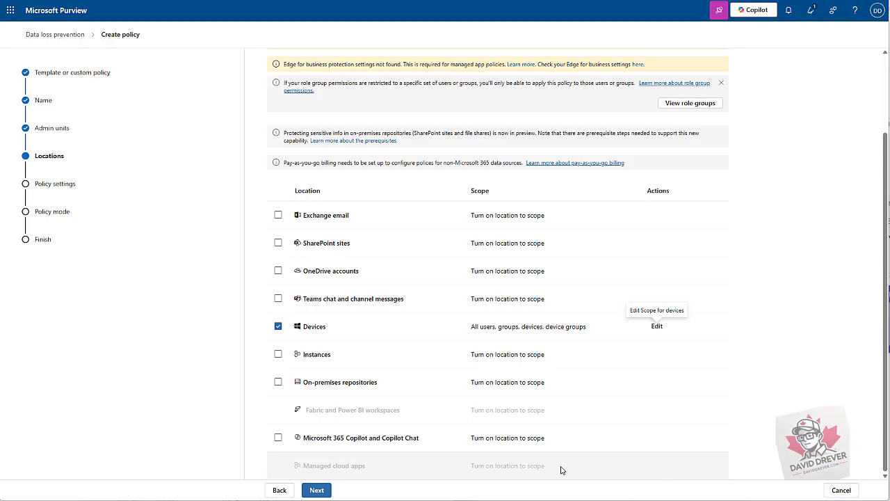
Step: Proceed with customized advanced DLP rules and start a new rule named "Confidential Content Copied to USB"
left_click(316, 491)
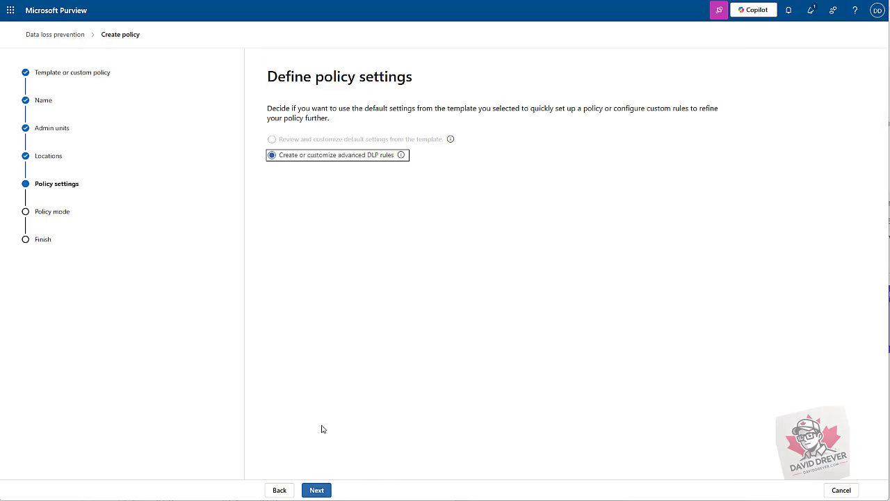
left_click(319, 490)
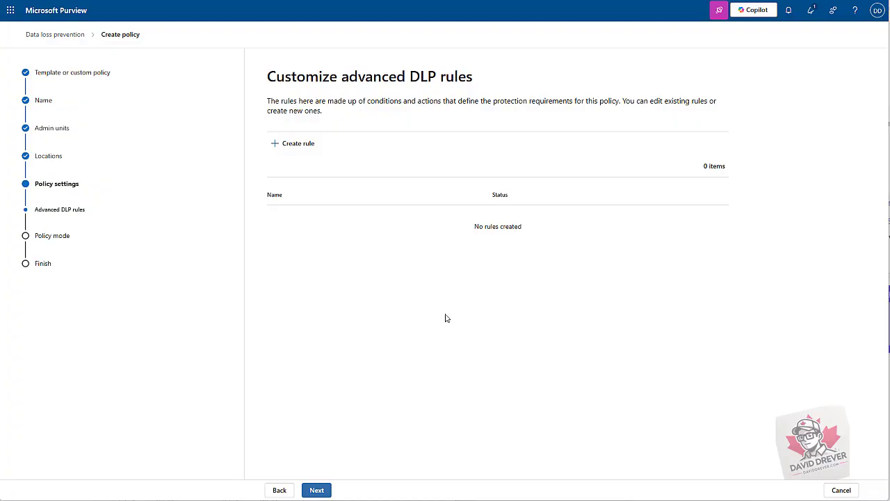
left_click(290, 147)
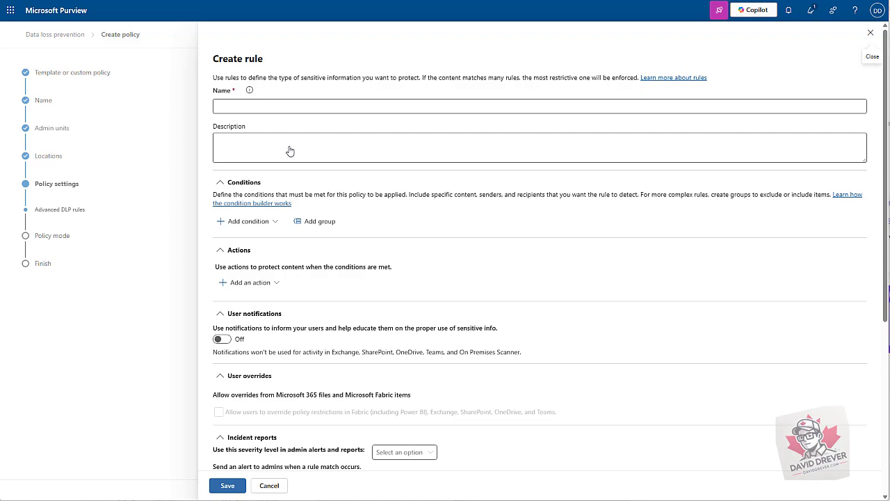
left_click(290, 151)
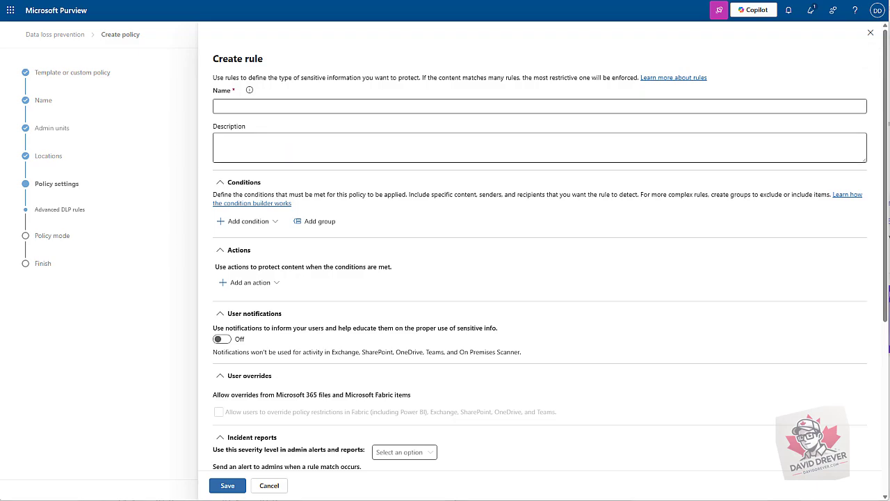
left_click(264, 106)
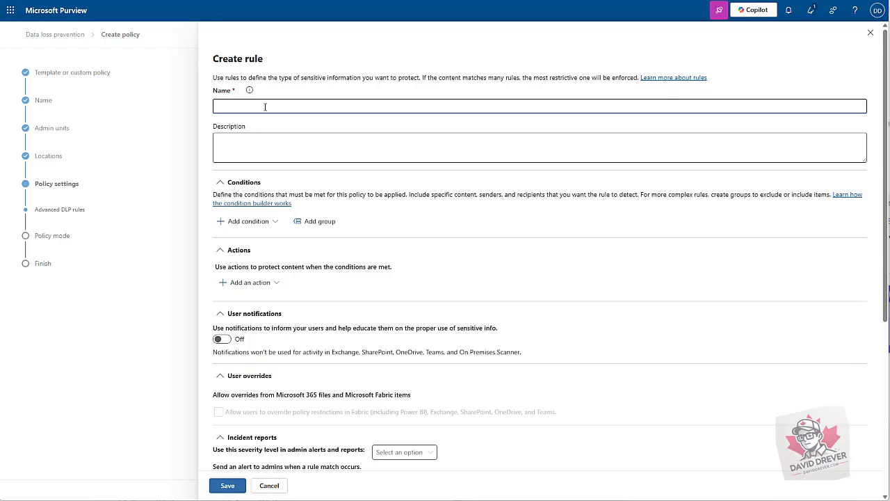
type("Confidential Content Copied to USB")
Step: Add a Content contains condition to the rule and name its group "Sensitivity Label is Confidential"
left_click(274, 222)
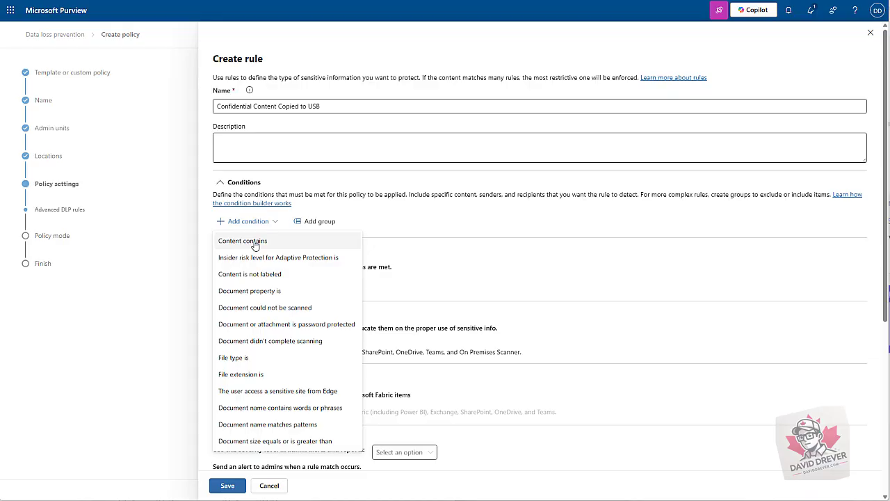
left_click(255, 244)
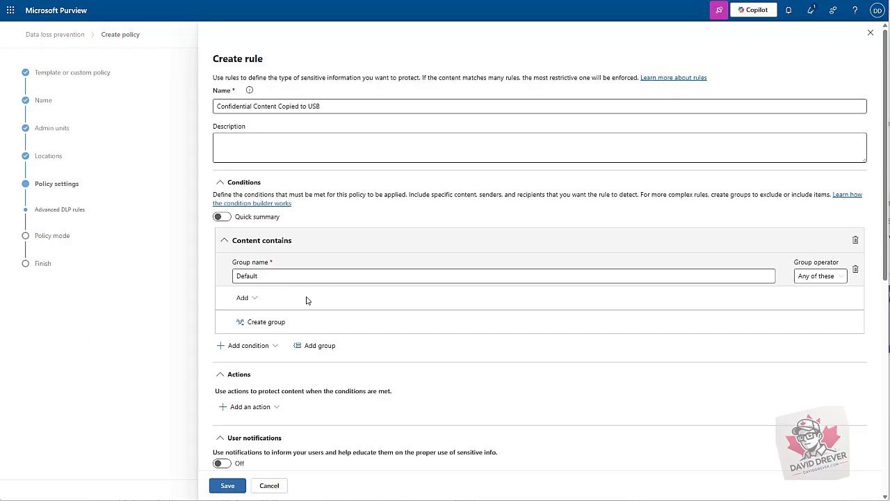
left_click(299, 277)
left_click_drag(299, 276, 225, 277)
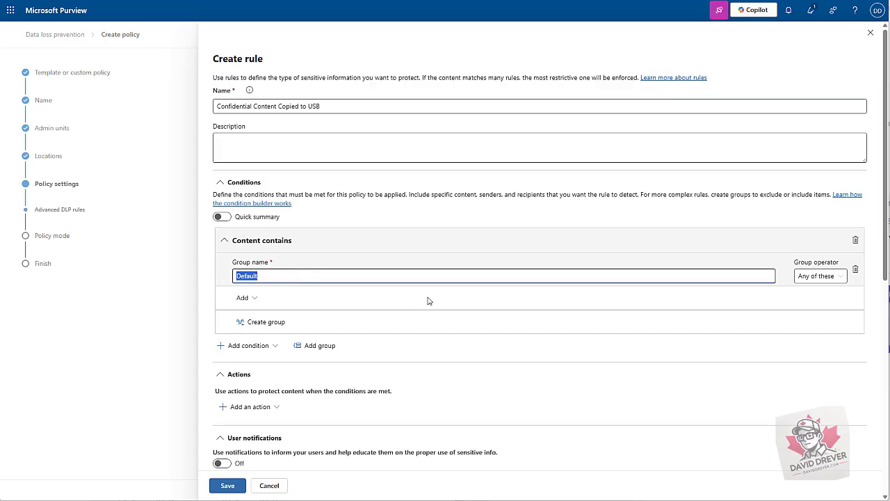
type("Sensitivity Label is Confidential")
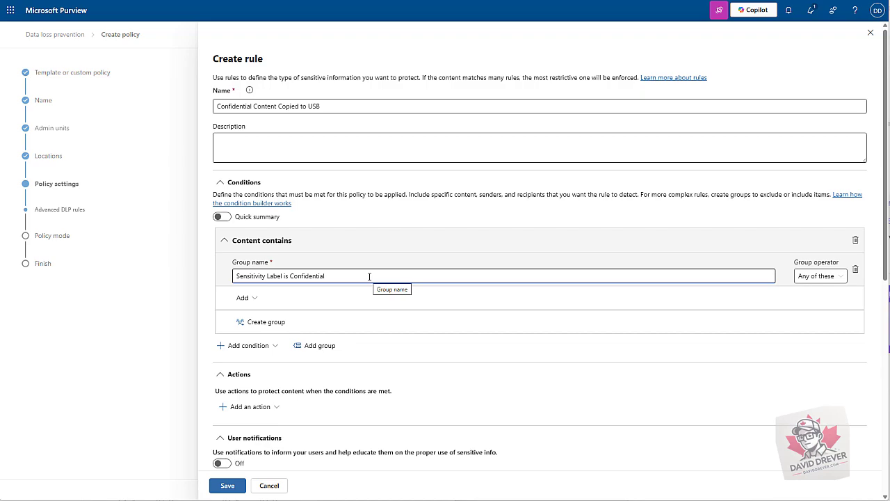
Step: Add the top-level Confidential sensitivity label to the Content contains condition
left_click(254, 299)
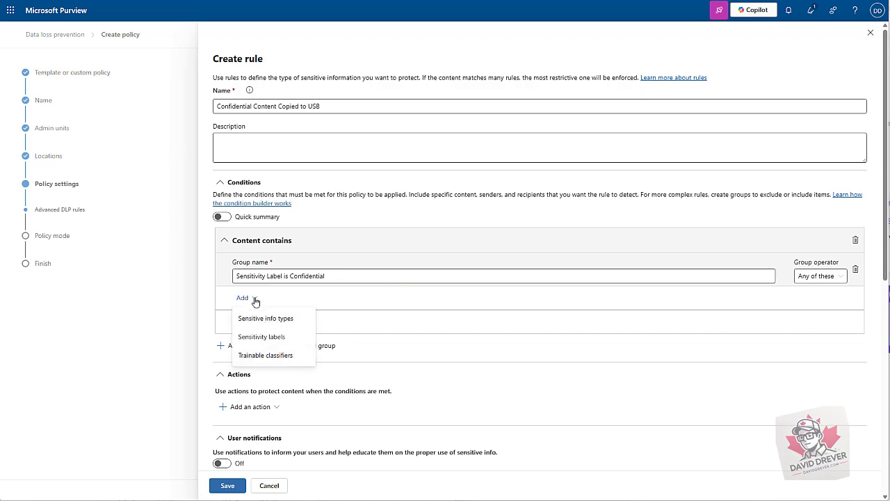
left_click(263, 337)
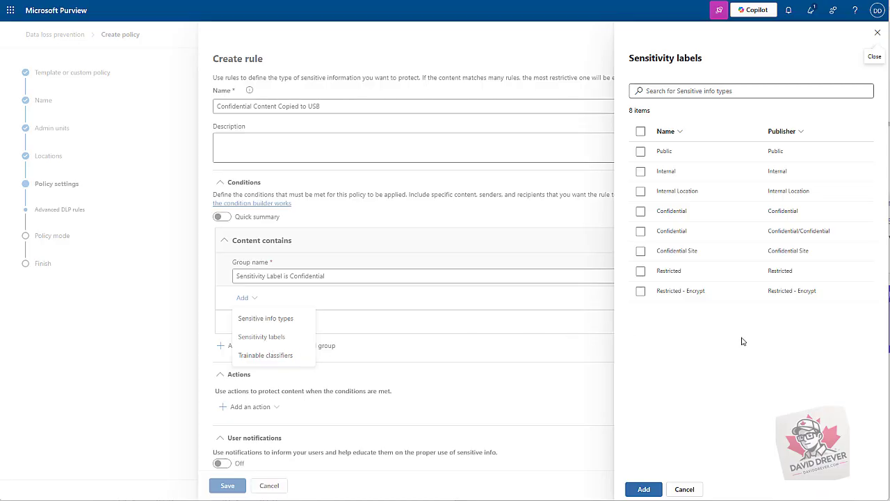
left_click(641, 211)
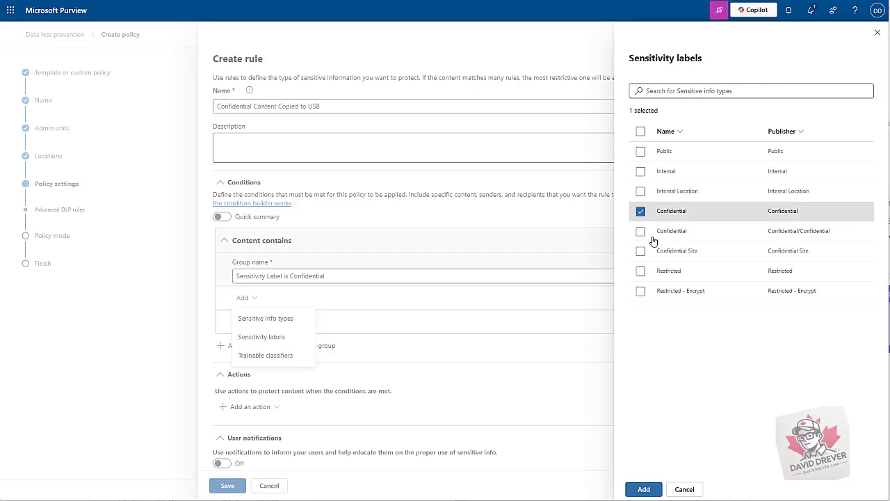
left_click(644, 490)
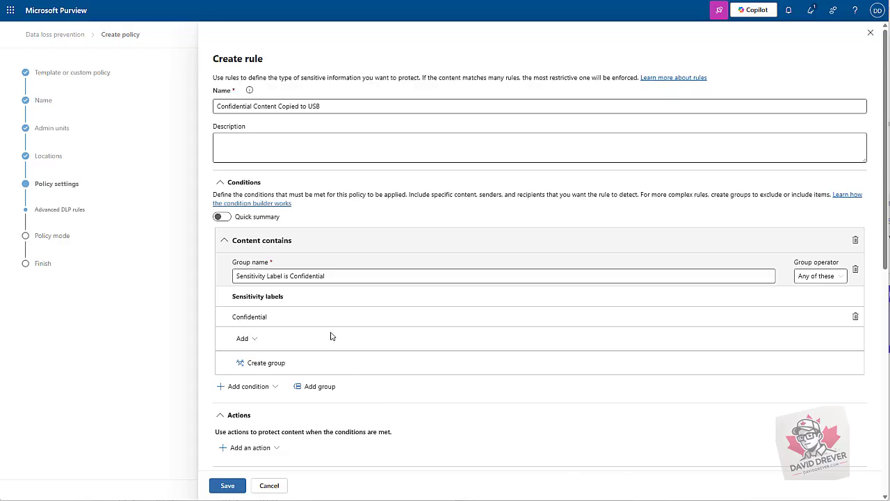
Step: Add the "Audit or restrict activities on devices" action to the rule
scroll(310, 332, "down", 2)
scroll(267, 254, "down", 2)
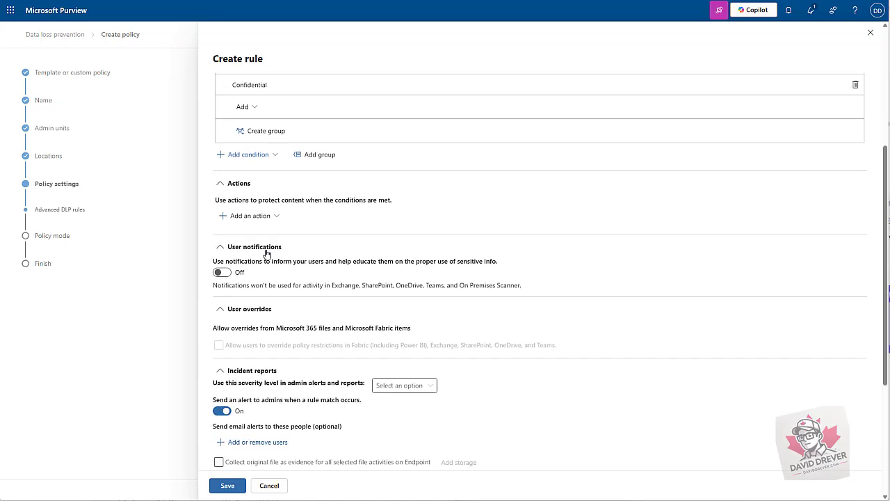
left_click(258, 220)
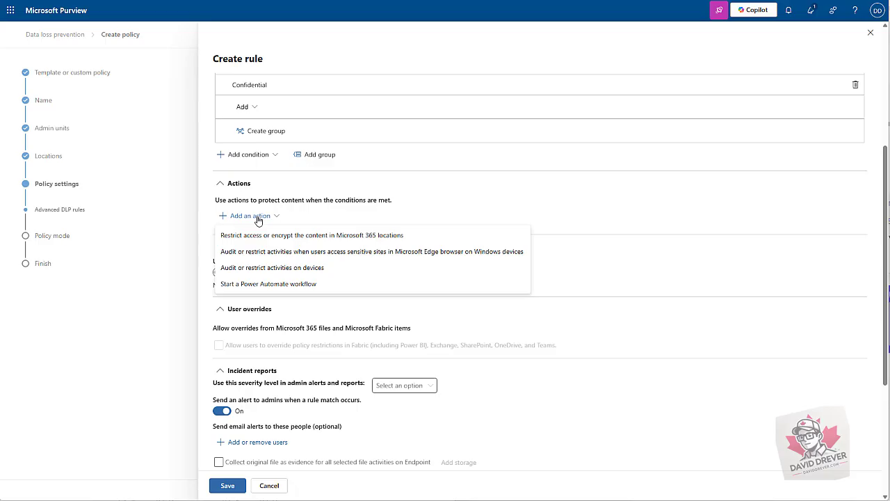
left_click(263, 268)
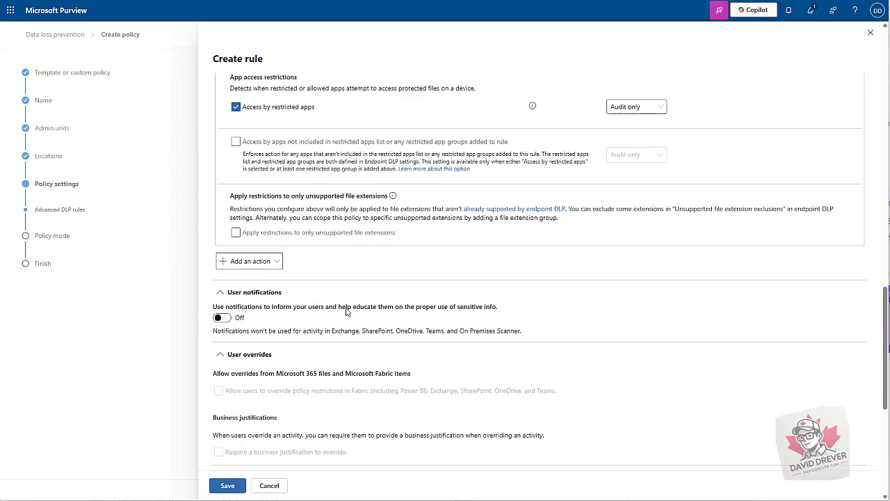
Step: Turn off restricted cloud upload, clipboard copy, network share copy, print and restricted app access, keeping only Copy to a removable USB device
scroll(347, 312, "up", 5)
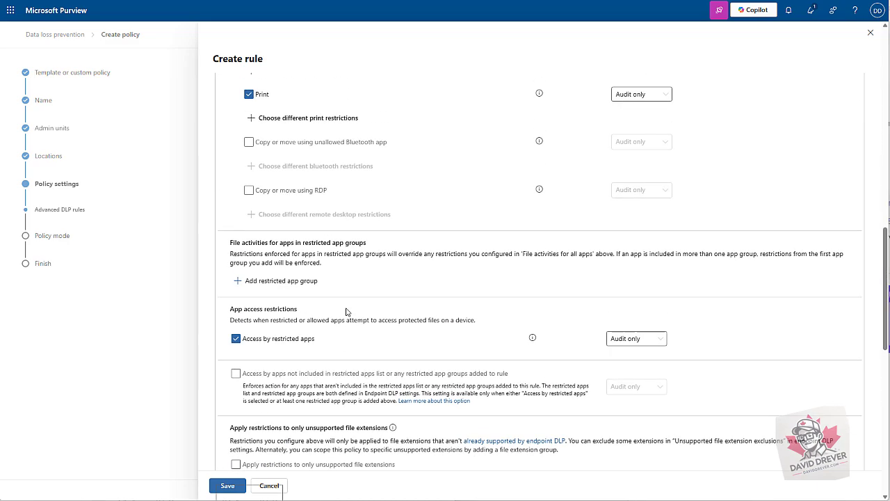
scroll(346, 311, "up", 2)
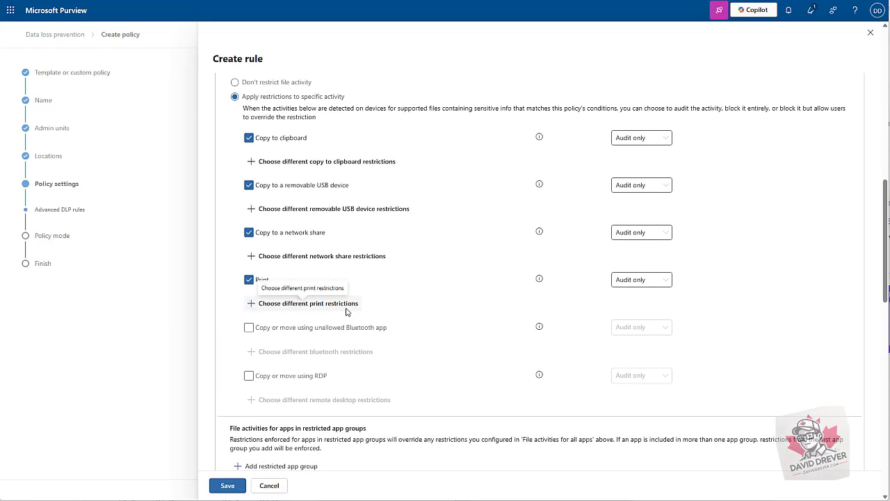
scroll(346, 311, "up", 5)
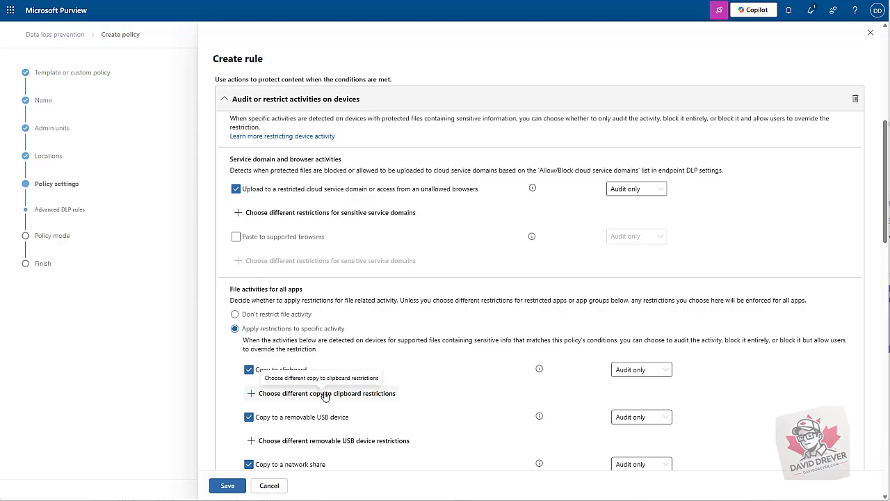
scroll(325, 395, "down", 1)
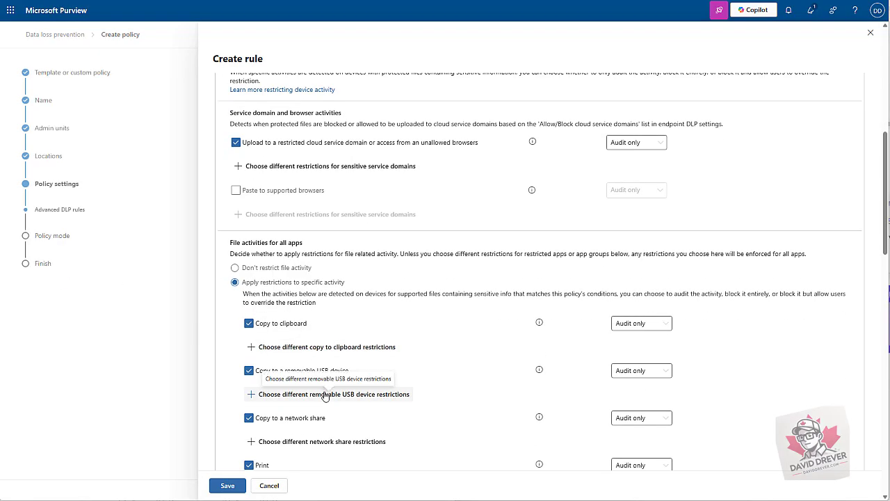
left_click(236, 142)
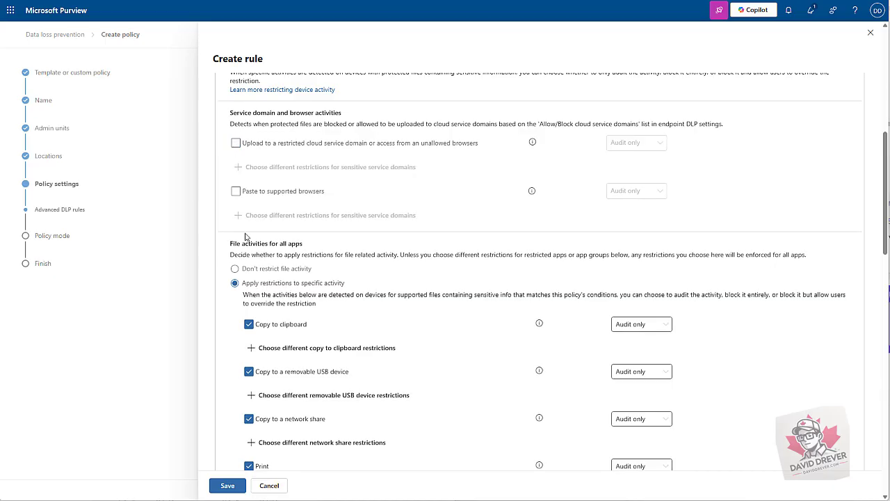
left_click(251, 324)
scroll(253, 306, "down", 3)
left_click(249, 281)
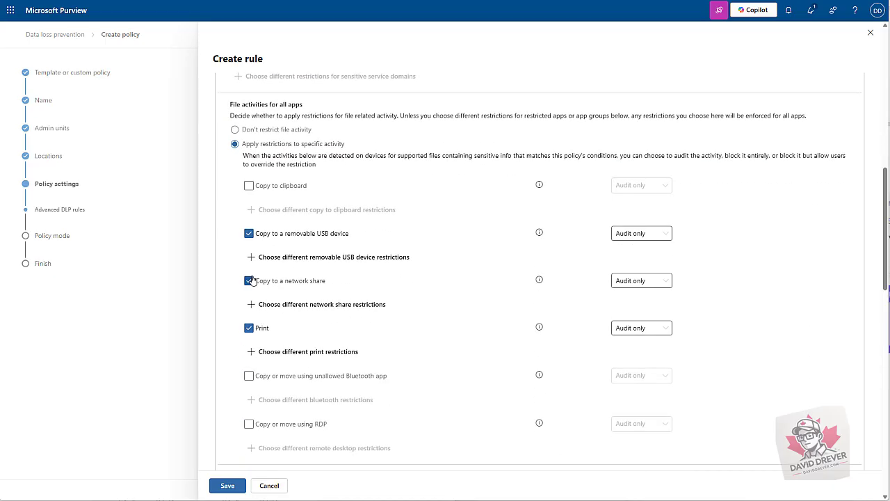
left_click(249, 329)
scroll(254, 334, "down", 5)
left_click(236, 343)
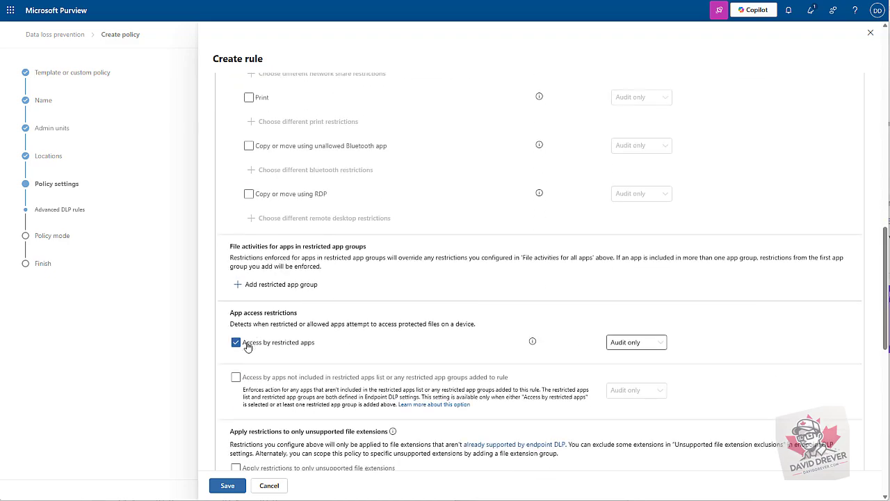
left_click(236, 343)
Step: Set the restriction for Copy to a removable USB device to Block with override
scroll(376, 351, "up", 5)
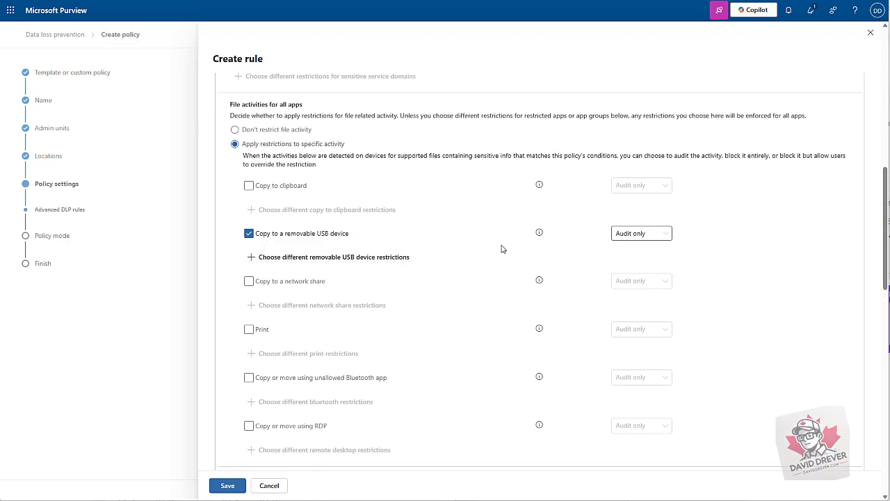
left_click(664, 240)
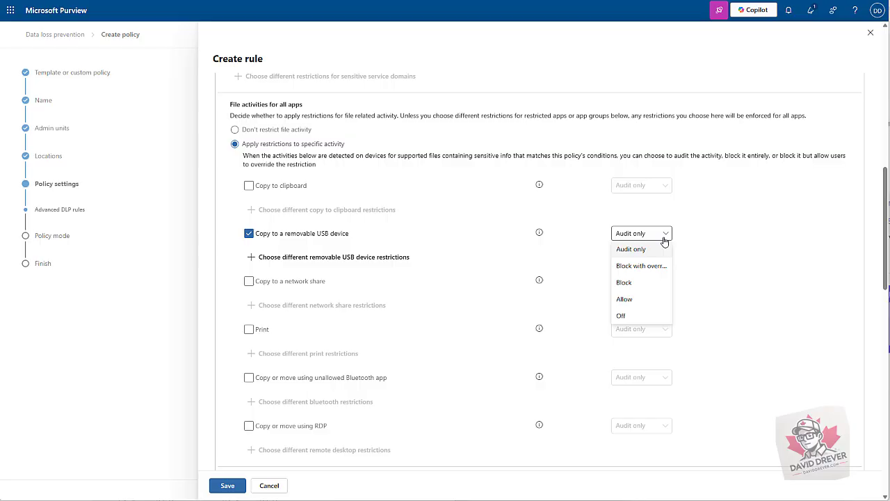
left_click(642, 267)
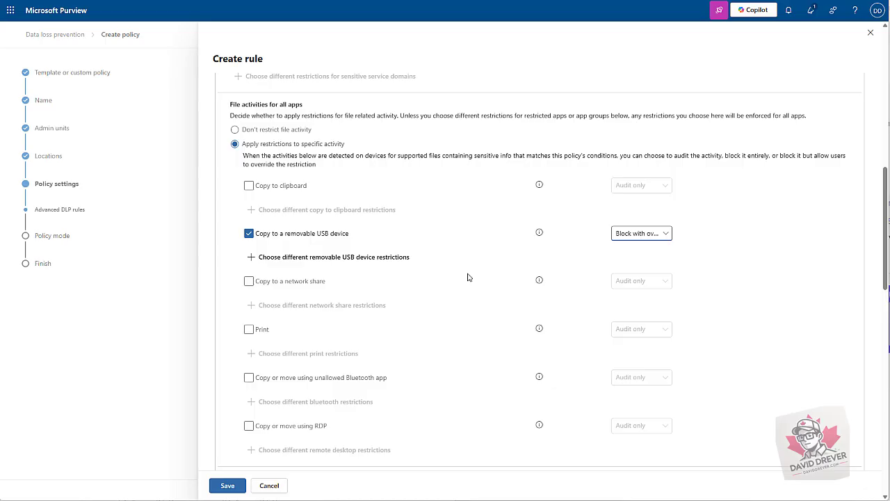
scroll(469, 277, "down", 1)
scroll(468, 277, "down", 2)
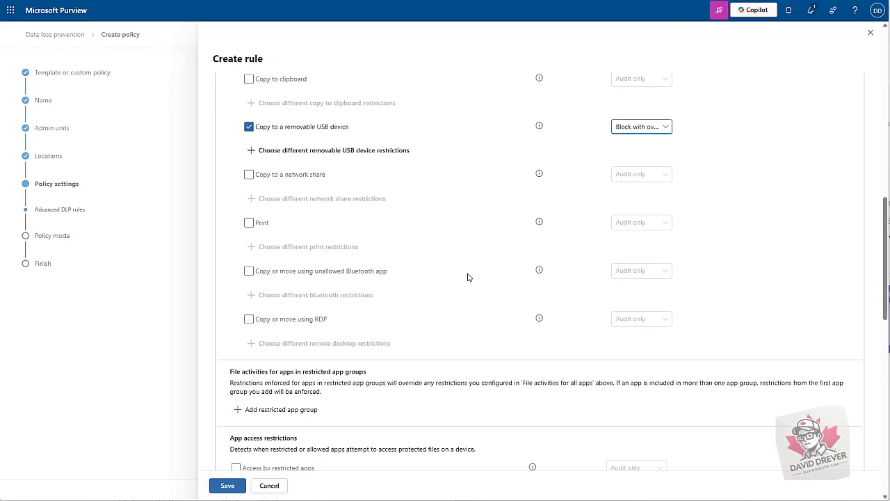
scroll(468, 277, "down", 8)
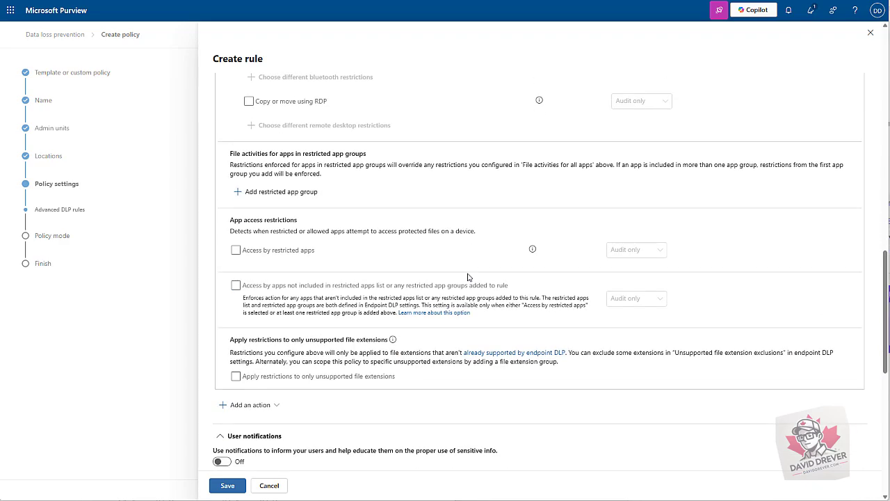
Step: Turn on user notifications for the rule, with a customized policy tip shown on endpoint devices when an activity is restricted
scroll(468, 277, "down", 3)
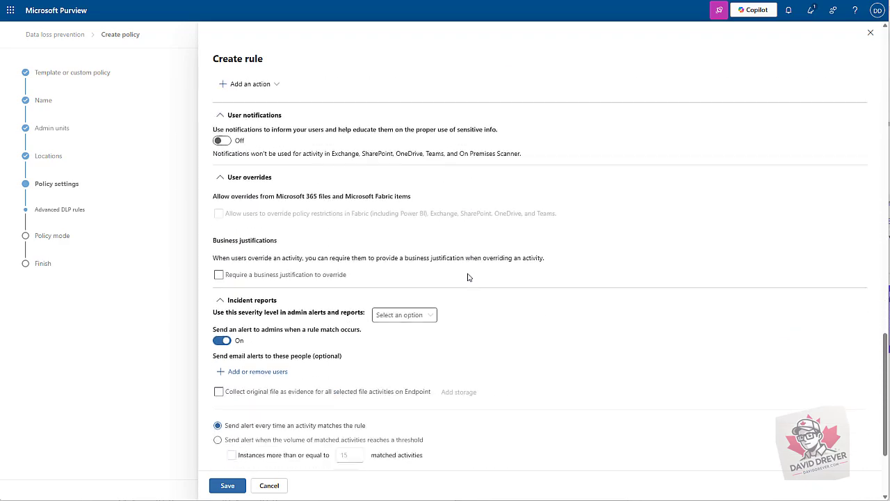
left_click(221, 138)
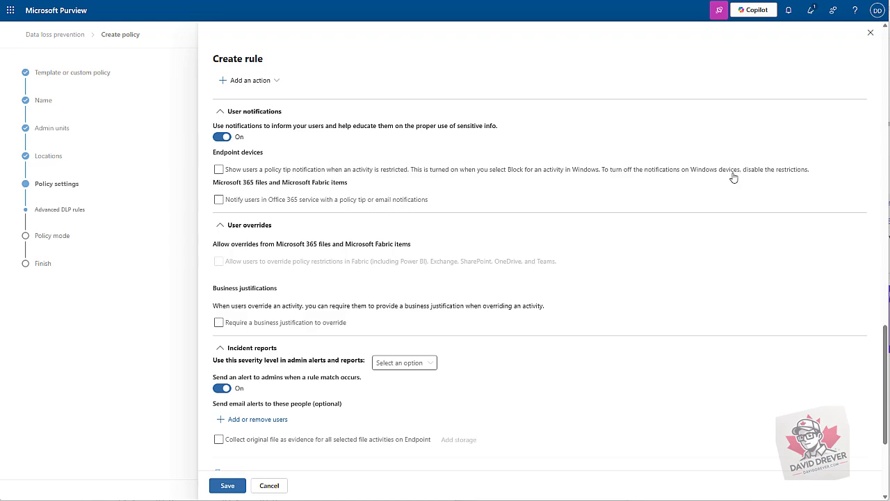
left_click(703, 174)
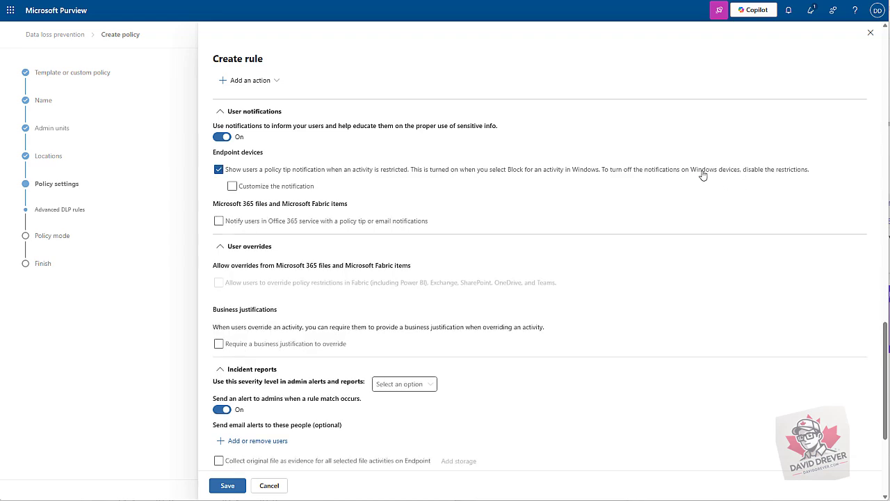
left_click(264, 188)
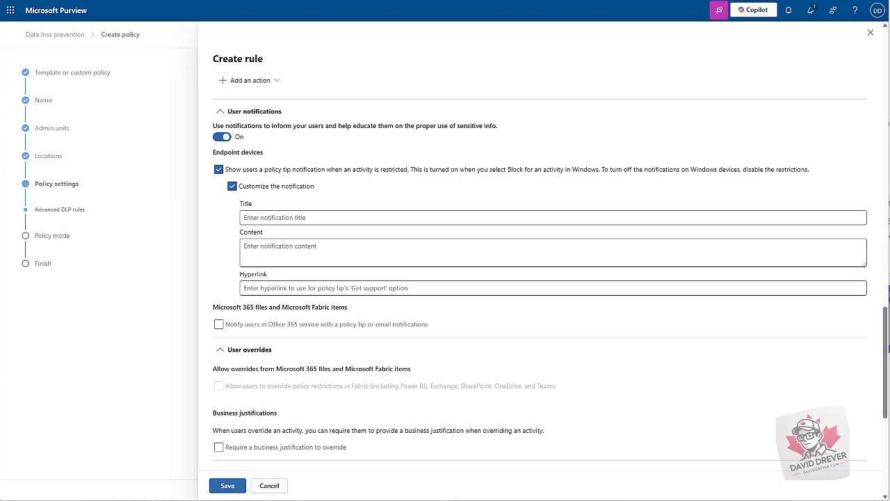
Step: Title the notification "Confidential File copied to USB" and state that copying confidential content to a removable USB drive is not allowed without proper authorization
left_click(303, 218)
type("Confidential File copied to USB")
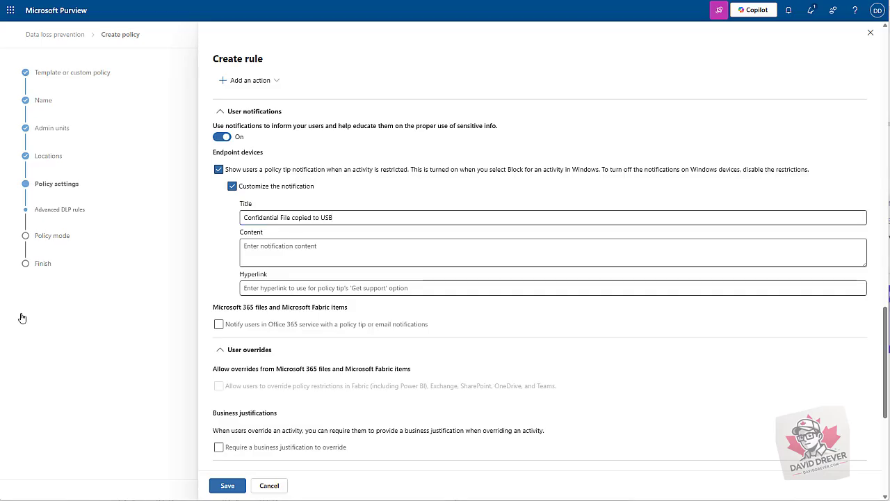
left_click(347, 253)
type("It was detected that you are attempting to copy confidential content to a removable USB drive.  This is not allowed without proper authorization.")
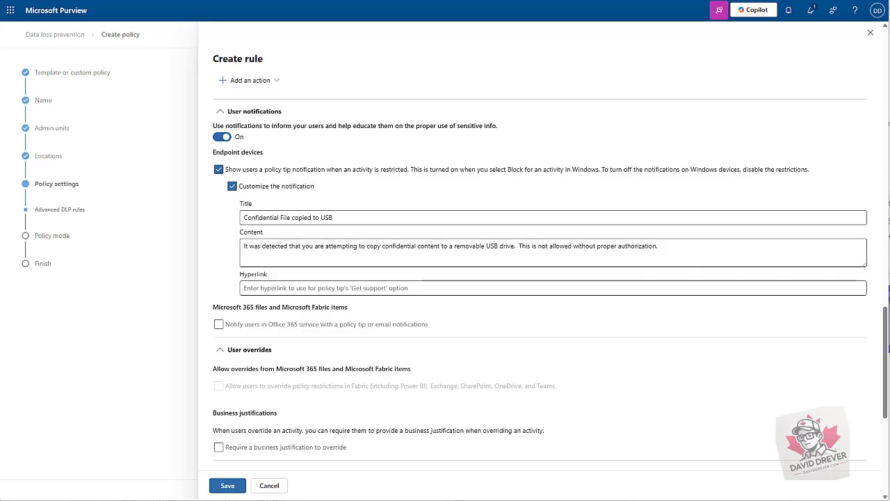
Step: Require a business justification to override the restriction and save the rule
scroll(387, 232, "down", 2)
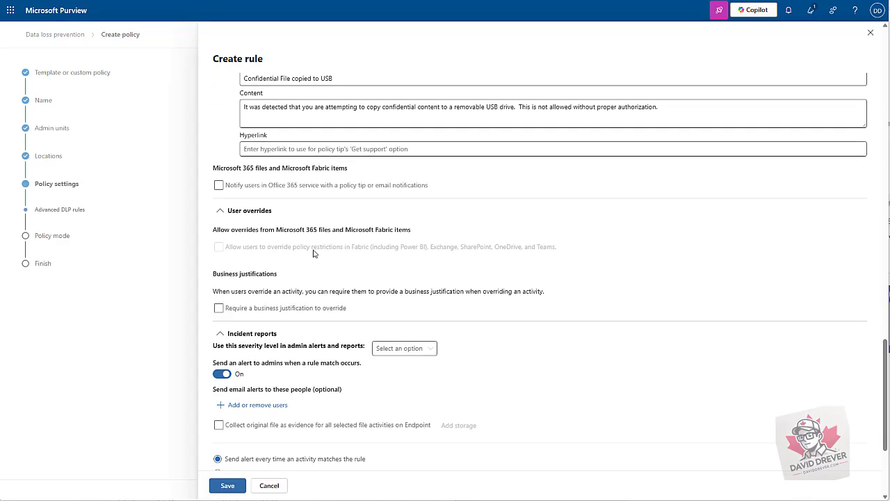
scroll(313, 254, "down", 1)
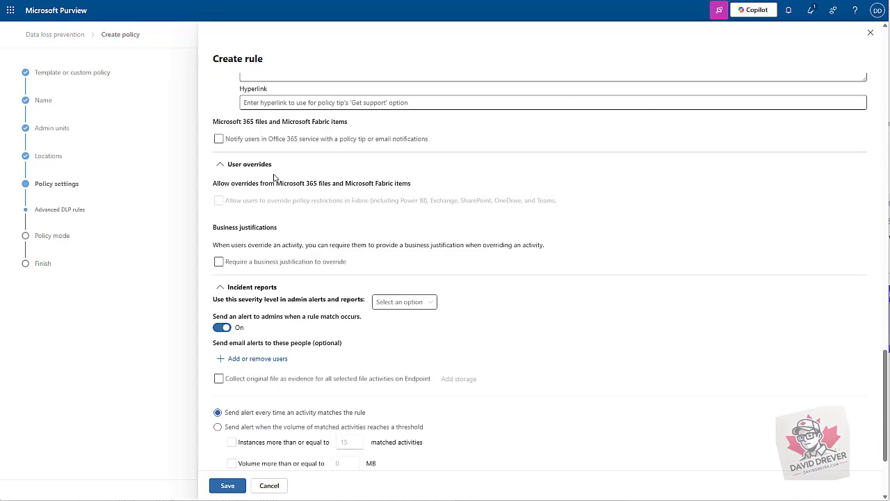
left_click(219, 263)
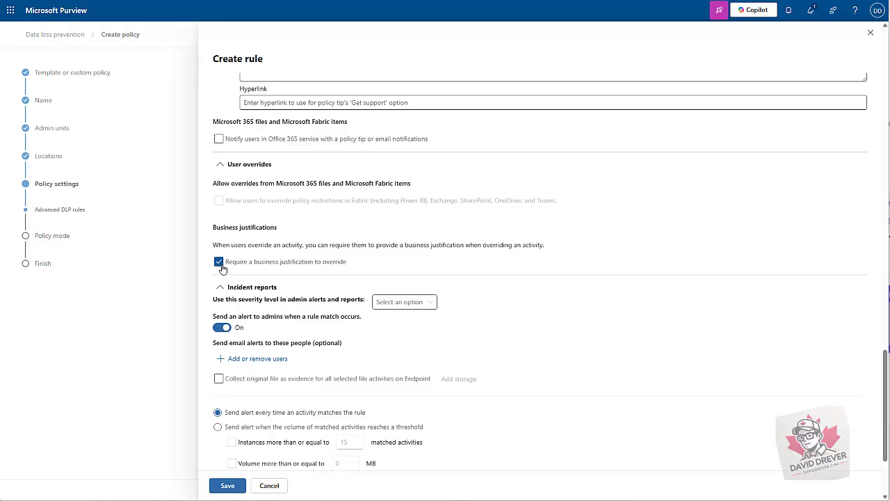
scroll(221, 269, "down", 2)
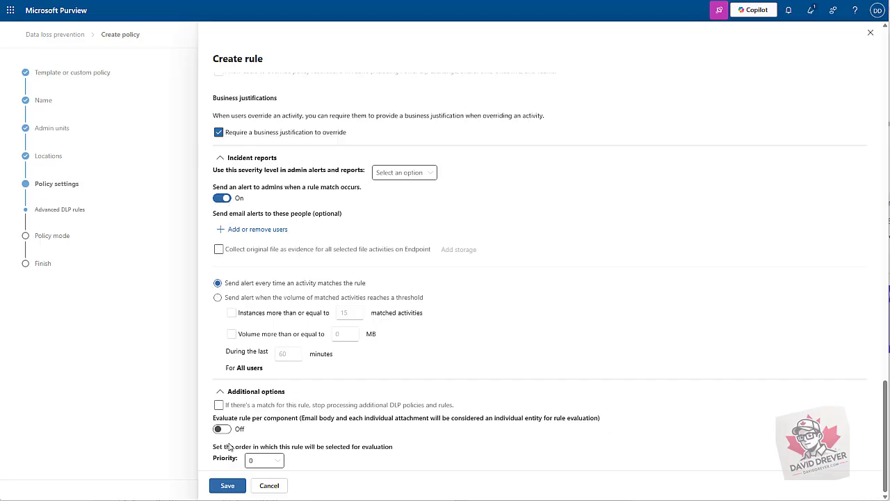
left_click(232, 484)
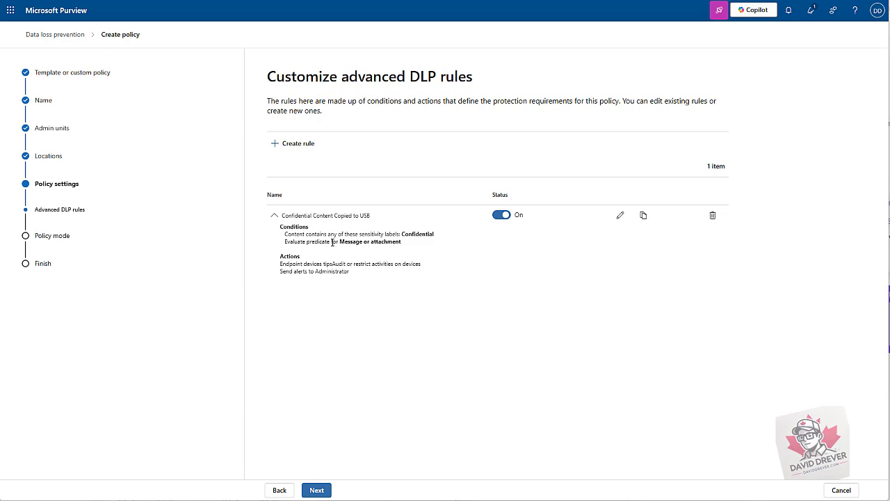
Step: Set the policy mode to "Turn the policy on immediately" and continue to the review
left_click(316, 491)
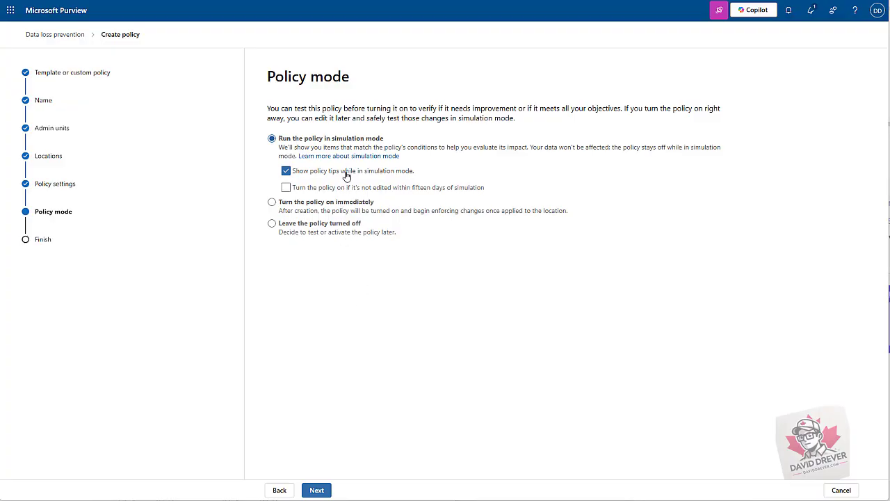
left_click(314, 174)
left_click(310, 204)
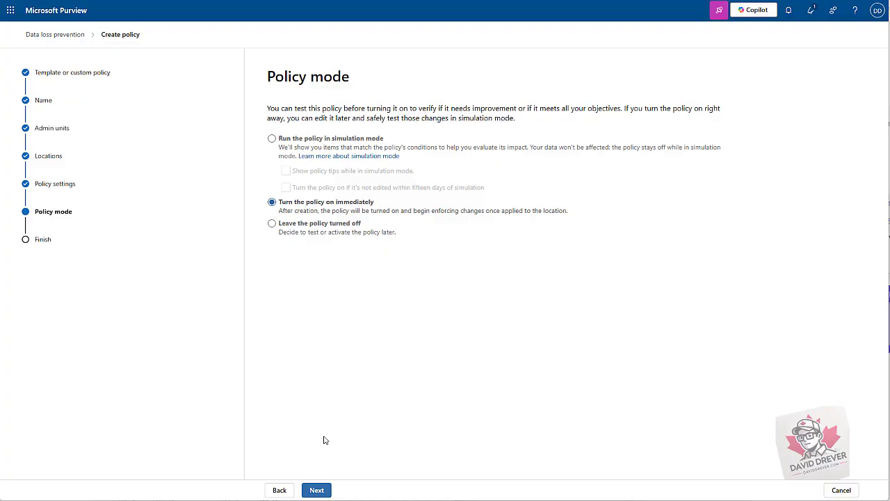
left_click(320, 489)
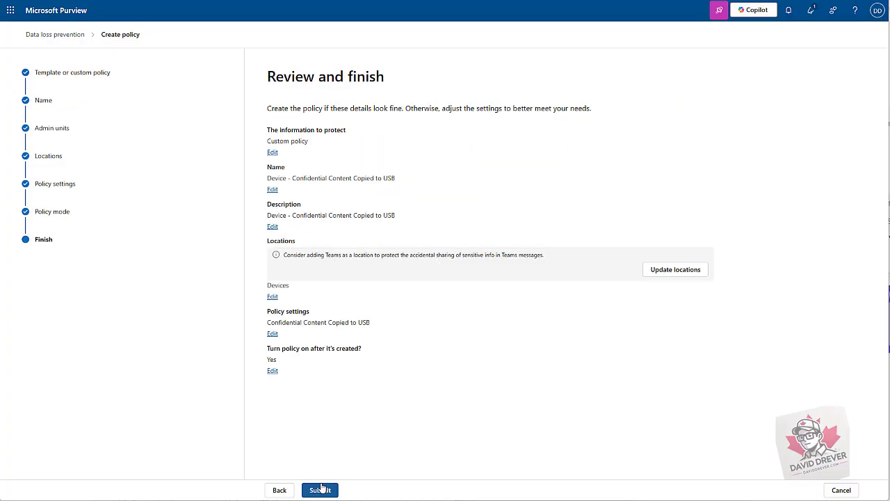
Step: Submit the reviewed DLP policy and finish the policy creation wizard
left_click(320, 490)
left_click(320, 490)
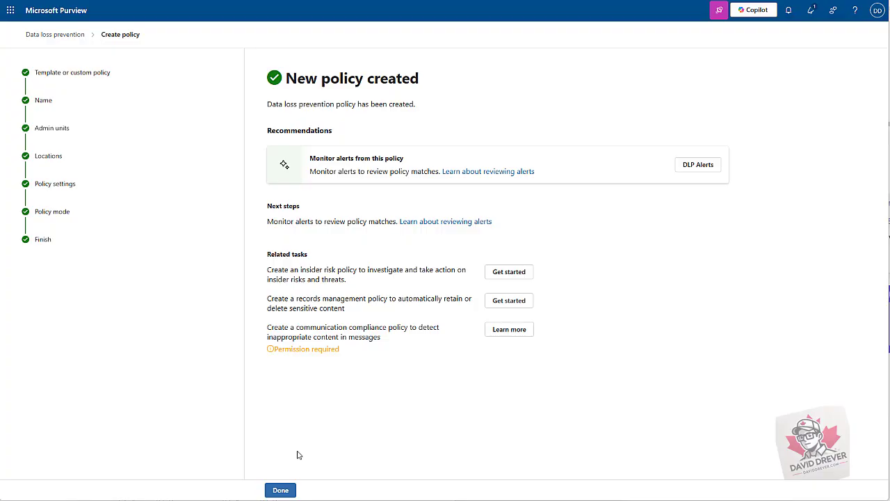
left_click(281, 490)
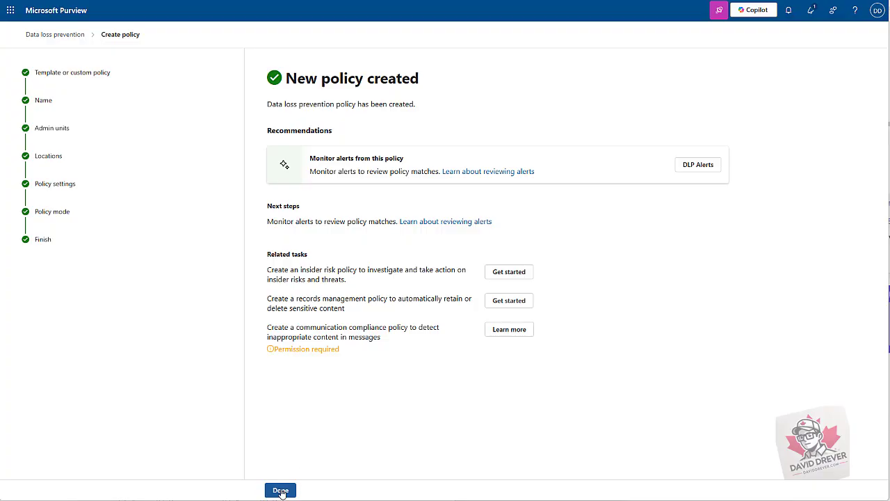